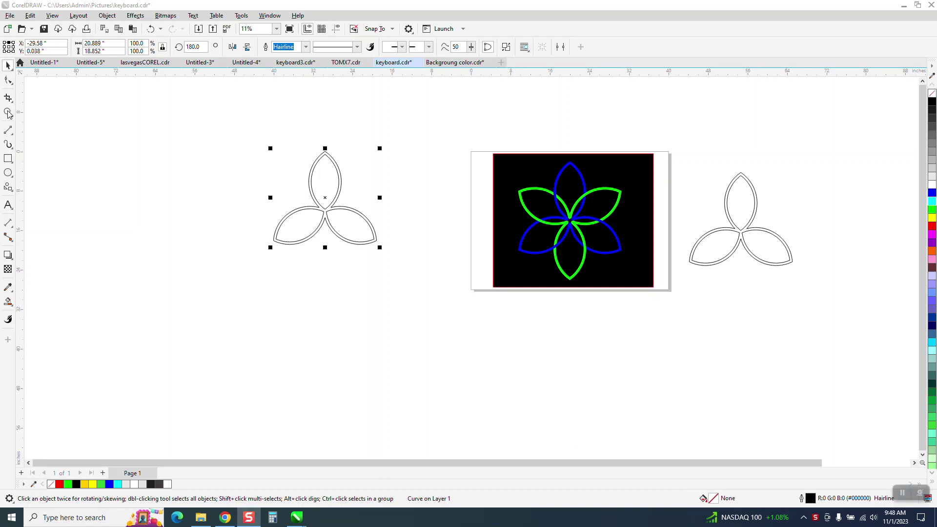
# Step: Zoom in on the sample flower and select the trefoil outline
pyautogui.moveTo(510, 176); pyautogui.dragTo(671, 308)
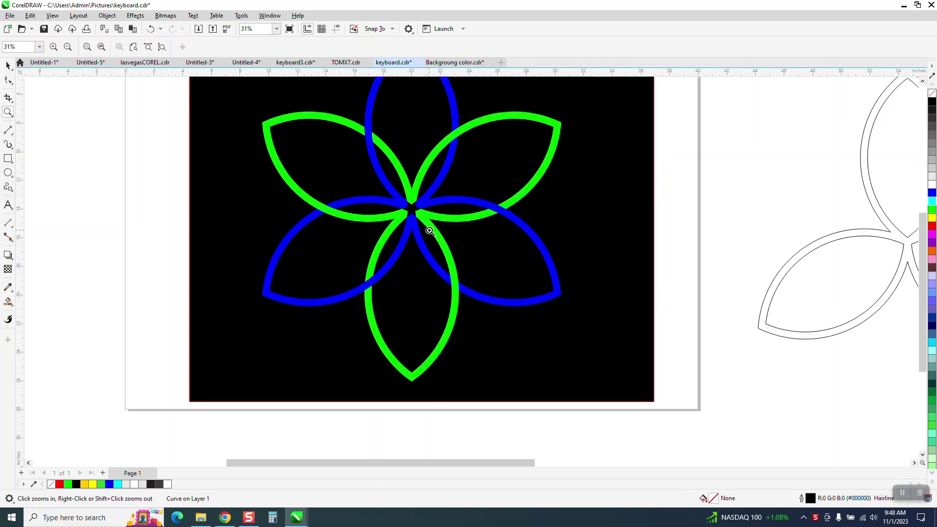
pyautogui.scroll(-1, 542, 258)
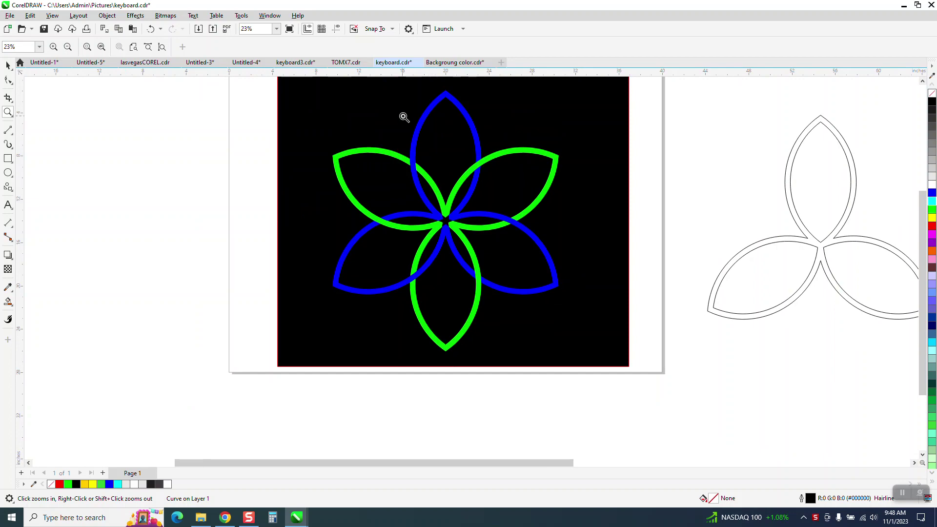
pyautogui.moveTo(374, 102); pyautogui.dragTo(554, 289)
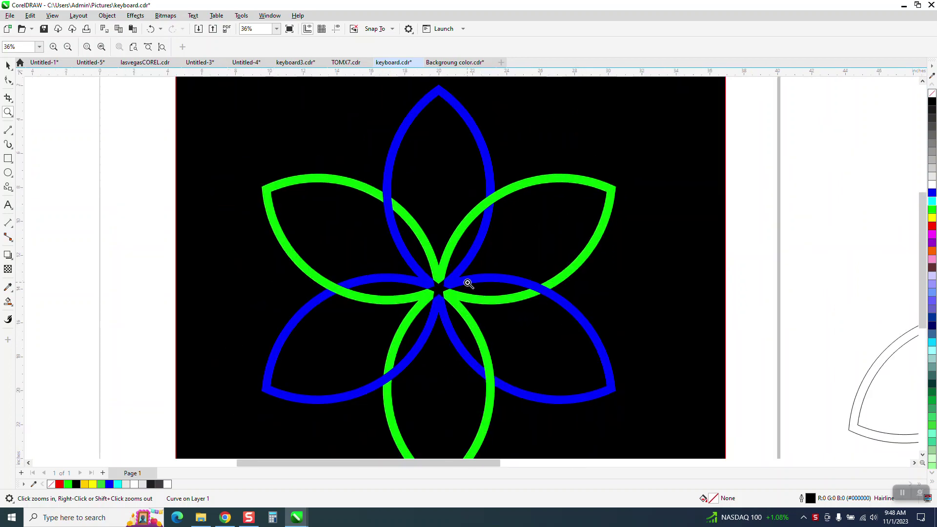
pyautogui.scroll(-3, 654, 286)
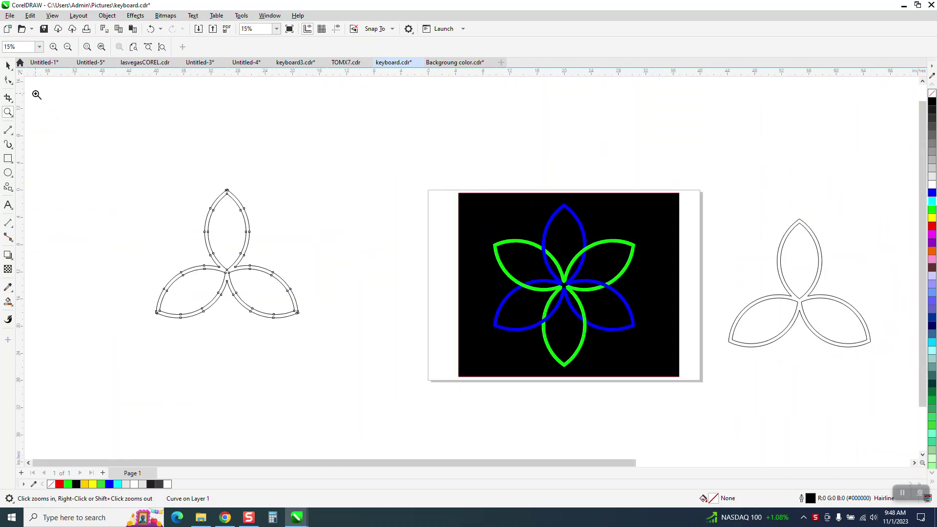
pyautogui.click(8, 65)
pyautogui.click(245, 215)
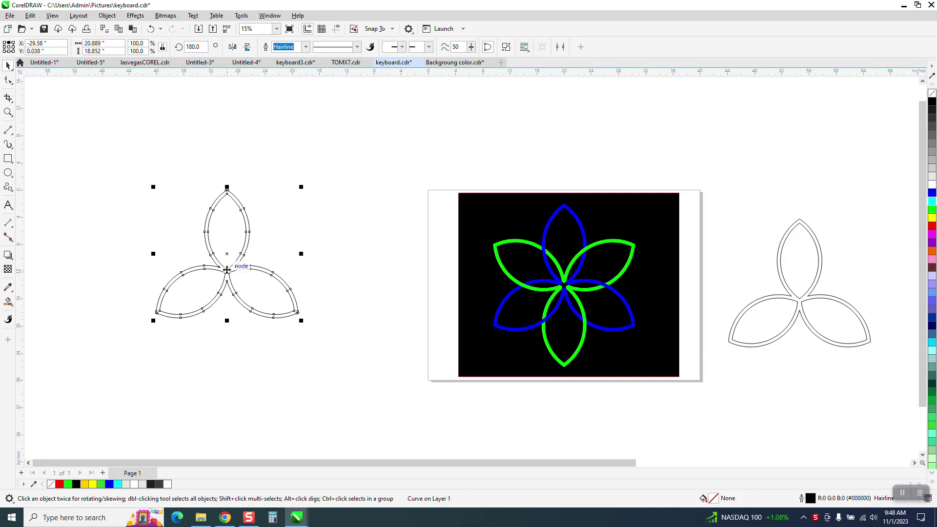
# Step: Try mirroring the trefoil vertically, then undo it and delete the mirrored copy
pyautogui.click(7, 111)
pyautogui.click(414, 355)
pyautogui.press('space')
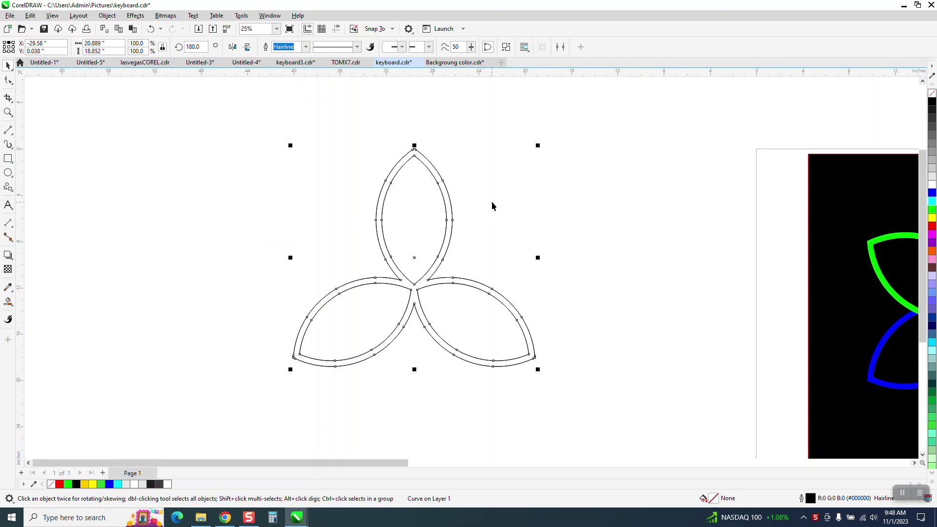
pyautogui.click(247, 47)
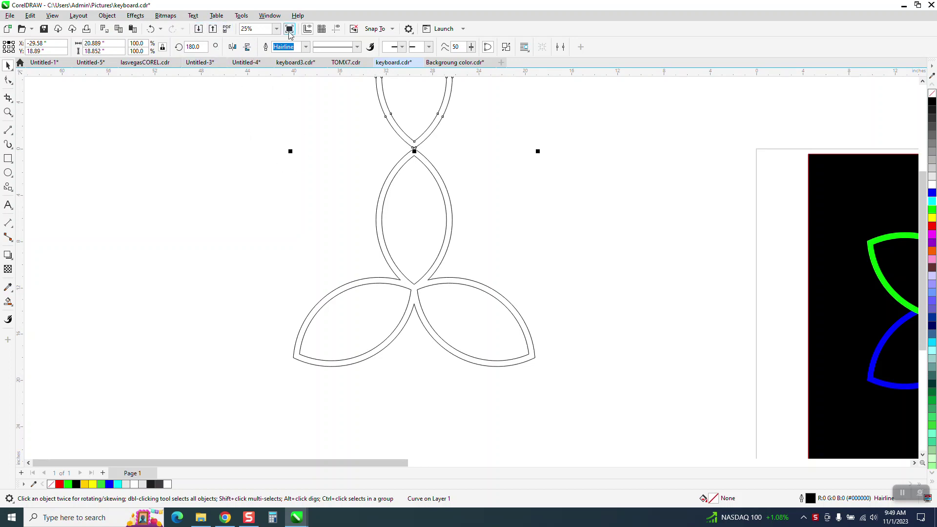
pyautogui.click(156, 29)
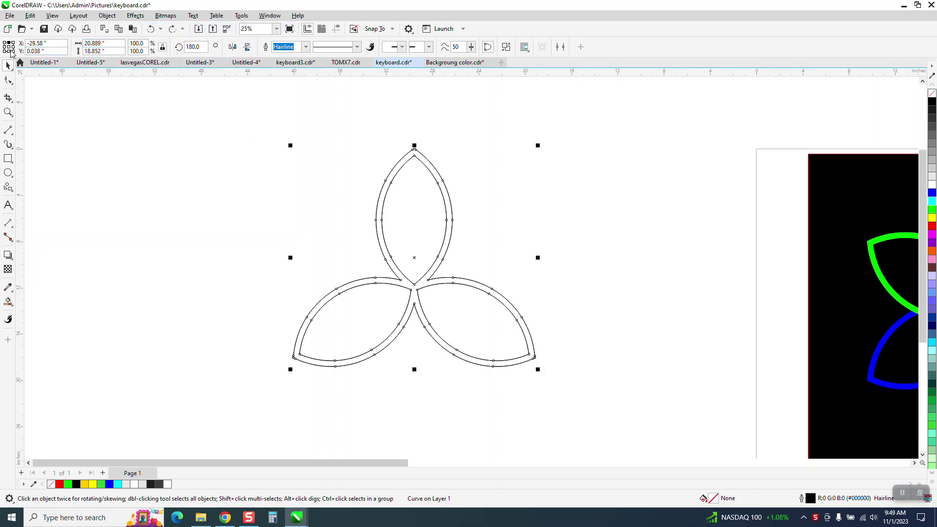
pyautogui.press('KP_Add')
pyautogui.click(247, 47)
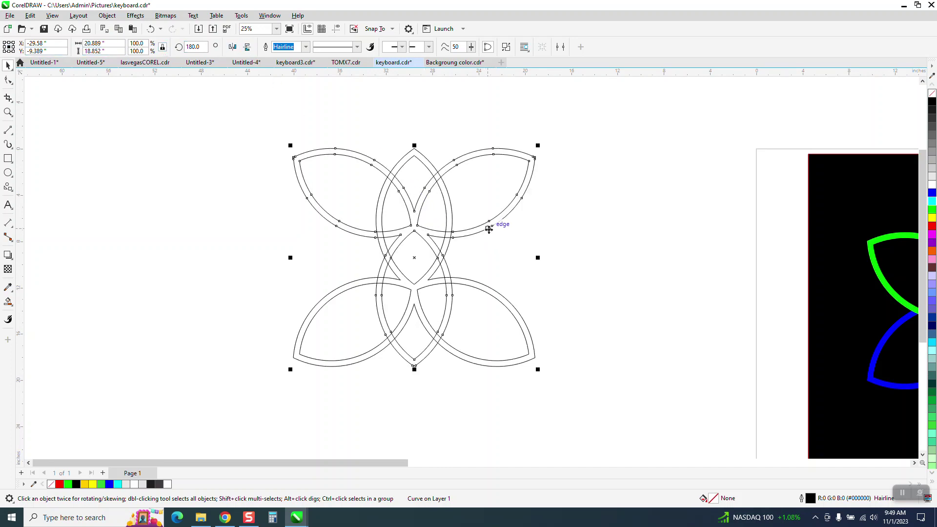
pyautogui.press('Delete')
# Step: Set the original trefoil's rotation angle to 0 and discard a test offset copy
pyautogui.click(446, 238)
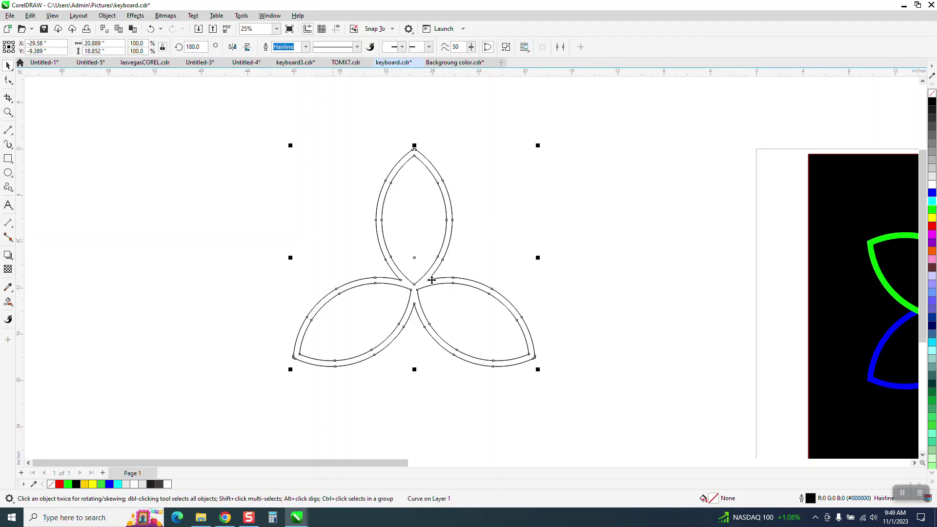
pyautogui.doubleClick(195, 47)
pyautogui.write('0')
pyautogui.press('Return')
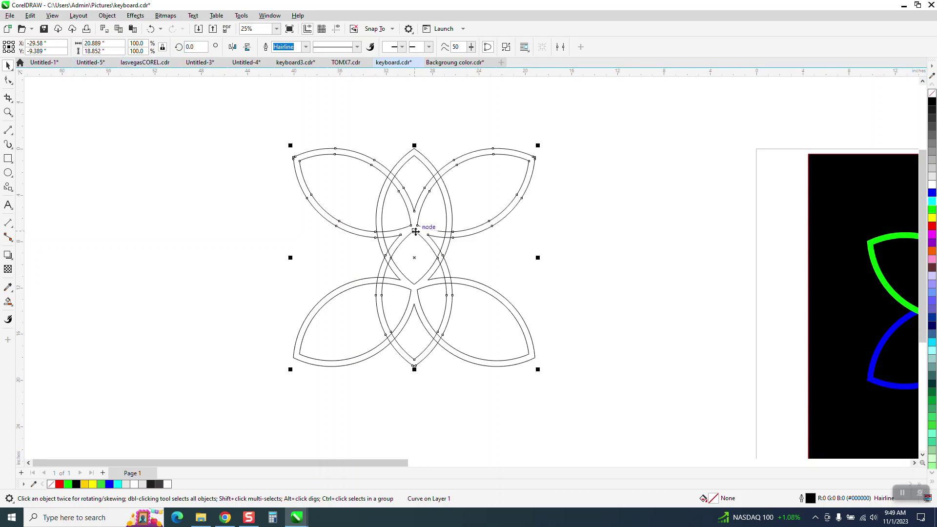
pyautogui.moveTo(415, 230); pyautogui.dragTo(412, 289)
pyautogui.press('Delete')
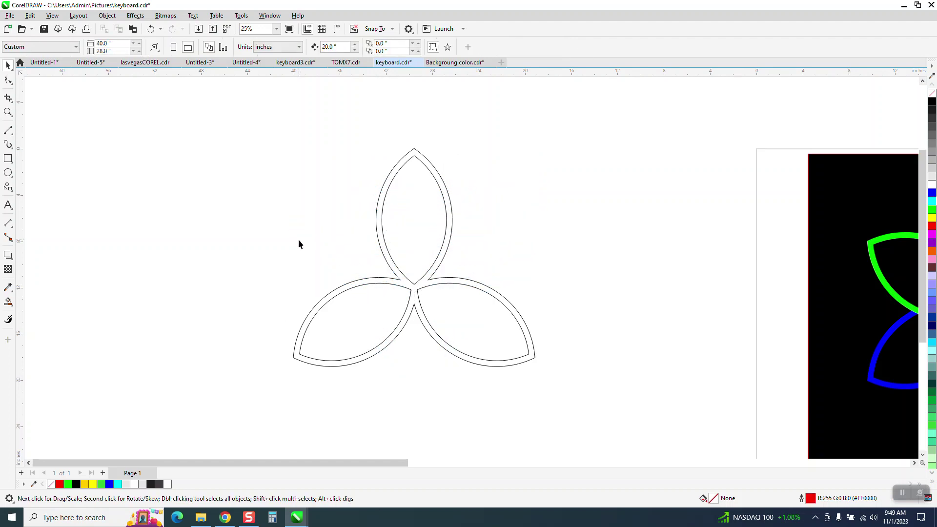
# Step: Draw three 2-point guide lines from the petals' inner corners to the central junction
pyautogui.click(7, 112)
pyautogui.moveTo(253, 136); pyautogui.dragTo(661, 421)
pyautogui.moveTo(317, 226); pyautogui.dragTo(605, 395)
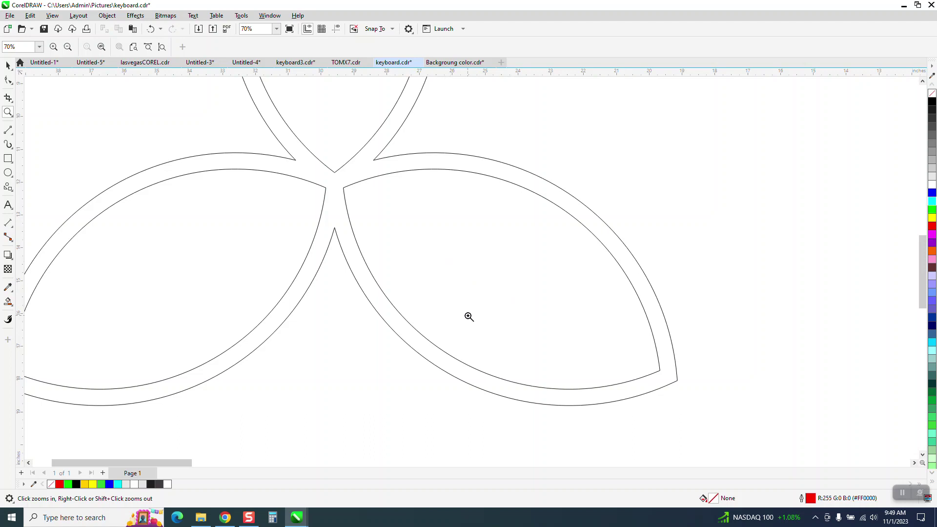
pyautogui.click(13, 135)
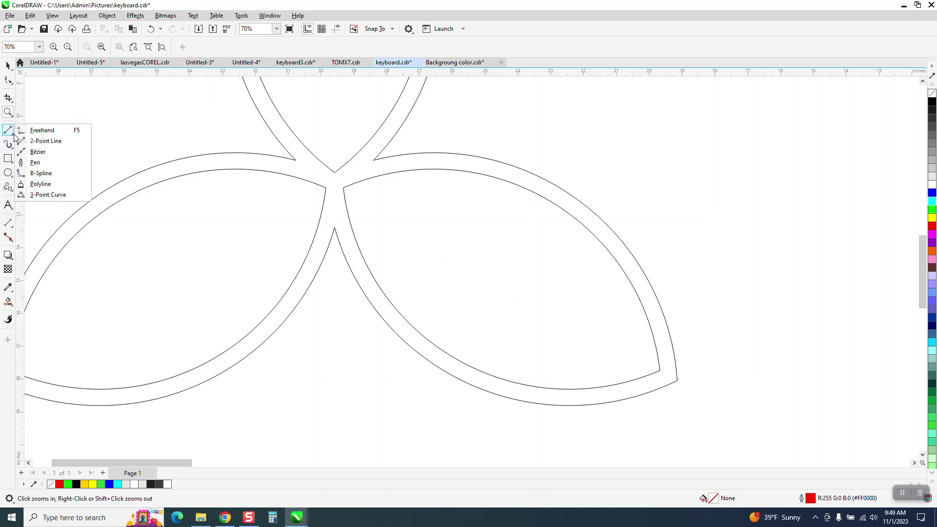
pyautogui.click(40, 141)
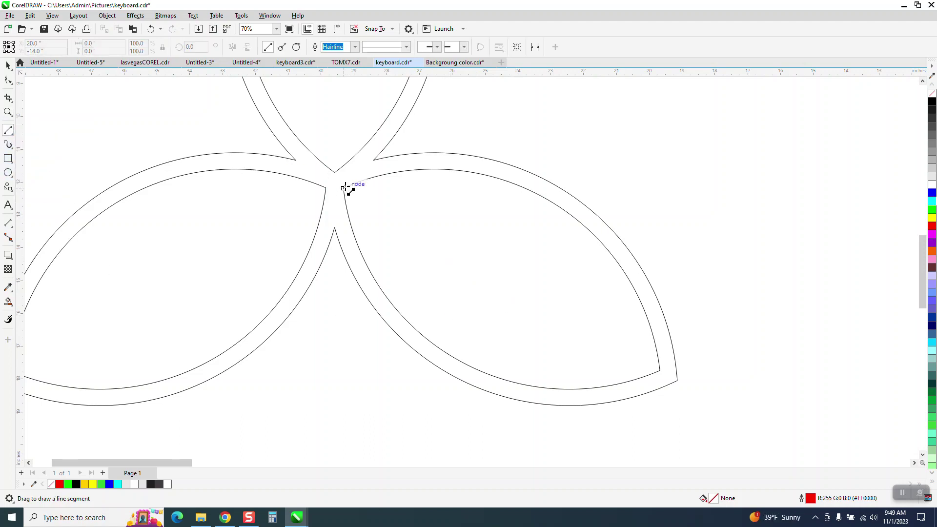
pyautogui.moveTo(344, 188); pyautogui.dragTo(295, 160)
pyautogui.moveTo(374, 159); pyautogui.dragTo(326, 188)
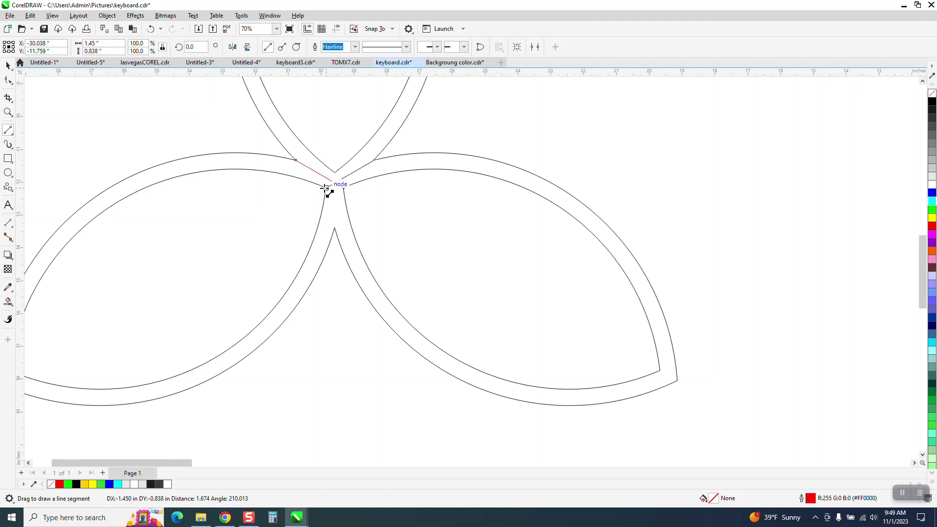
pyautogui.moveTo(335, 227); pyautogui.dragTo(334, 172)
# Step: Select the three red guide lines and group them with Ctrl+G
pyautogui.scroll(-1, 335, 233)
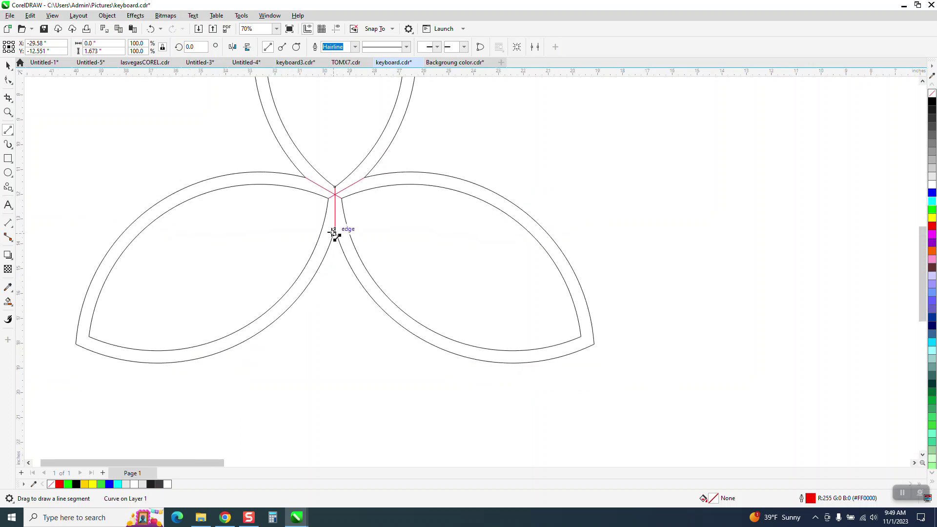
pyautogui.click(8, 67)
pyautogui.scroll(-1, 300, 264)
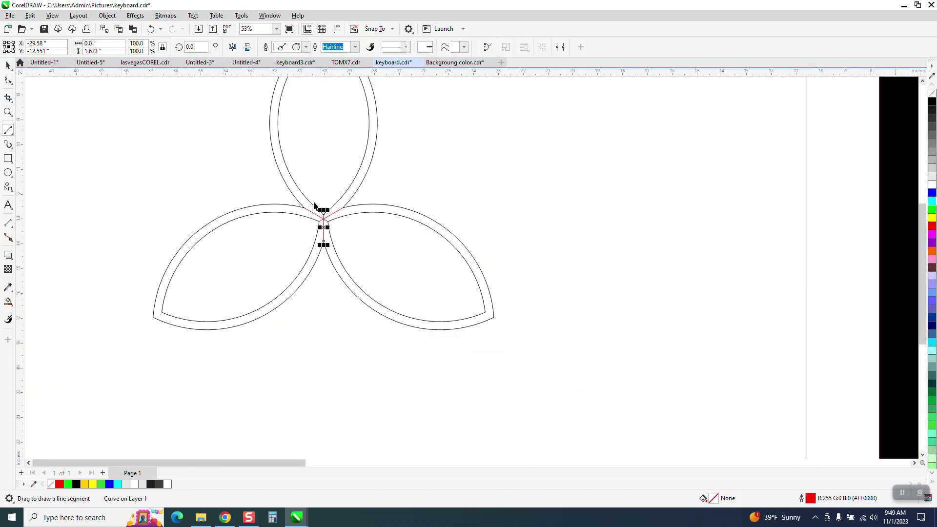
pyautogui.moveTo(266, 177); pyautogui.dragTo(307, 225)
pyautogui.moveTo(393, 279); pyautogui.dragTo(394, 280)
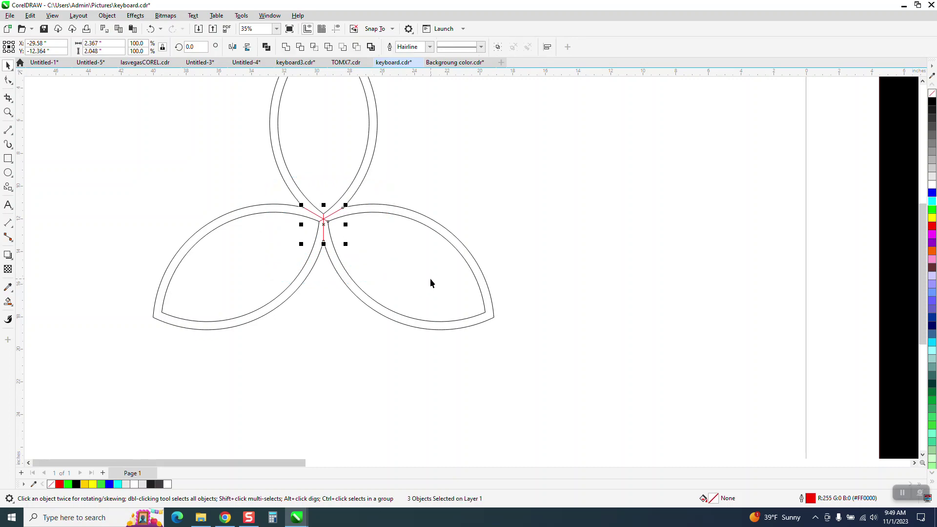
pyautogui.hotkey('ctrl', 'g')
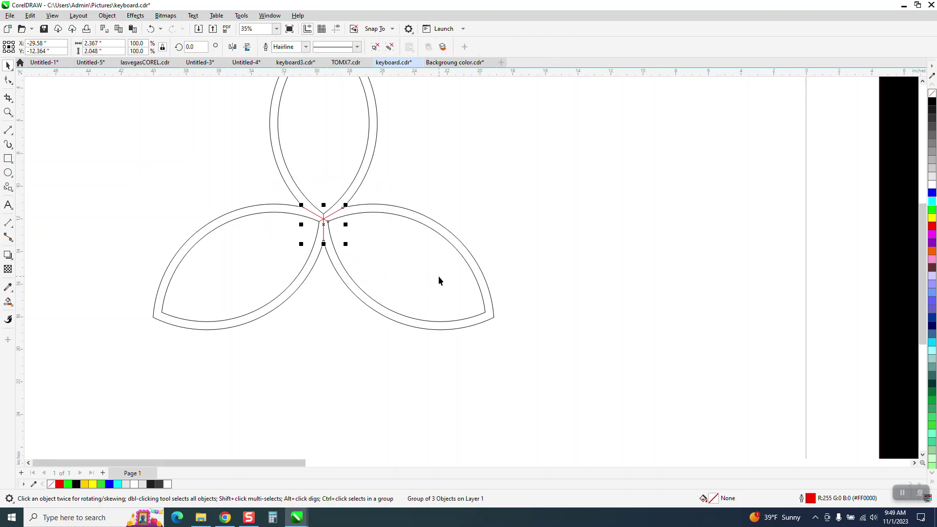
# Step: Select the trefoil and move its rotation centre to the guide lines' meeting point
pyautogui.click(413, 212)
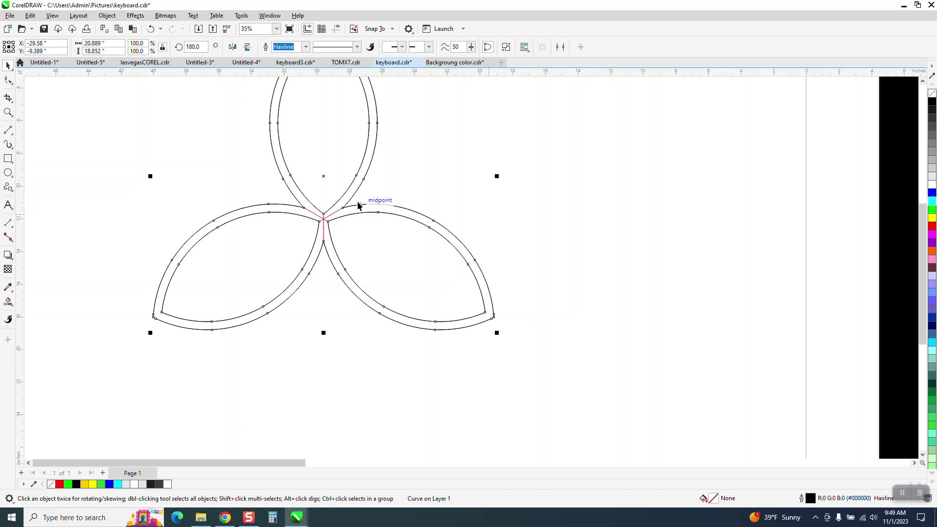
pyautogui.click(324, 175)
pyautogui.moveTo(323, 176); pyautogui.dragTo(323, 220)
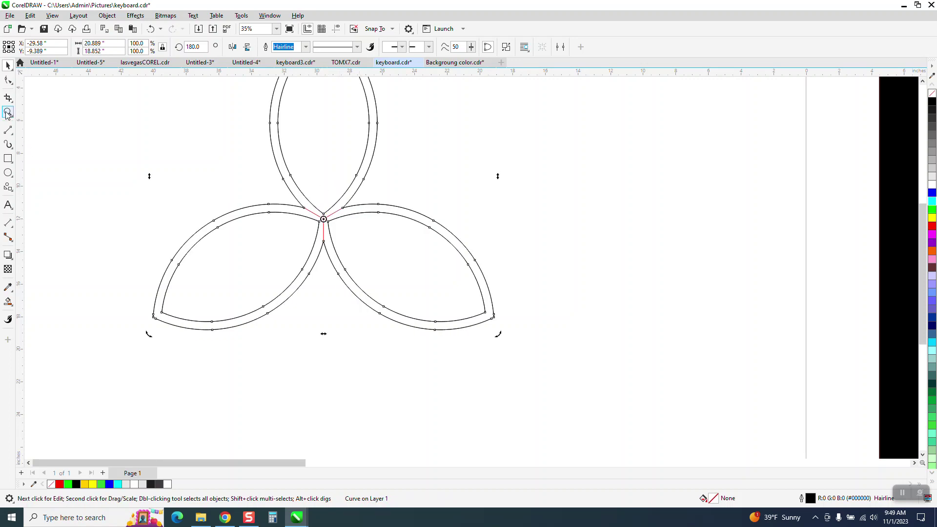
pyautogui.click(8, 112)
pyautogui.moveTo(195, 155); pyautogui.dragTo(467, 306)
# Step: Apply a 180° rotation to a trefoil copy, then deselect the flower
pyautogui.click(8, 65)
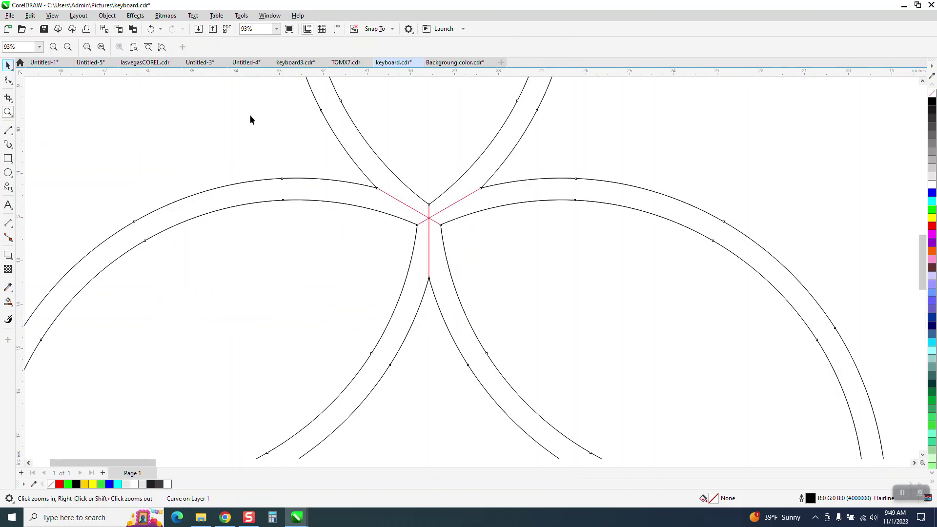
pyautogui.scroll(-5, 336, 266)
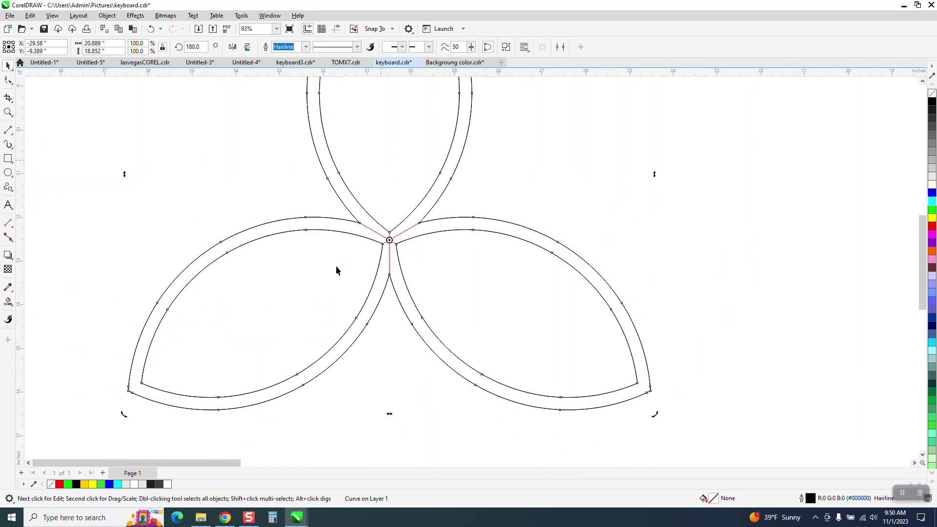
pyautogui.moveTo(205, 47); pyautogui.dragTo(164, 52)
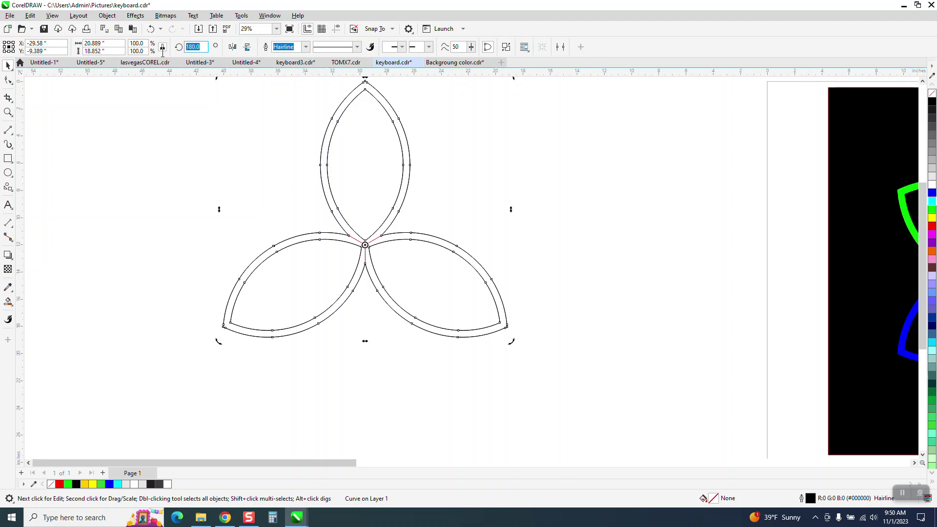
pyautogui.press('Return')
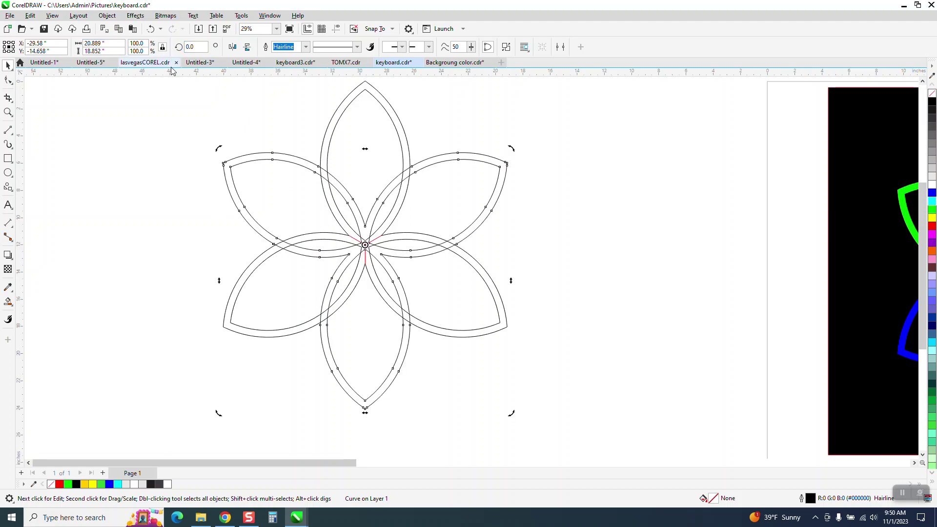
pyautogui.click(556, 184)
# Step: Select the whole flower, hide it through the Object menu, then undo the hide
pyautogui.scroll(-2, 293, 173)
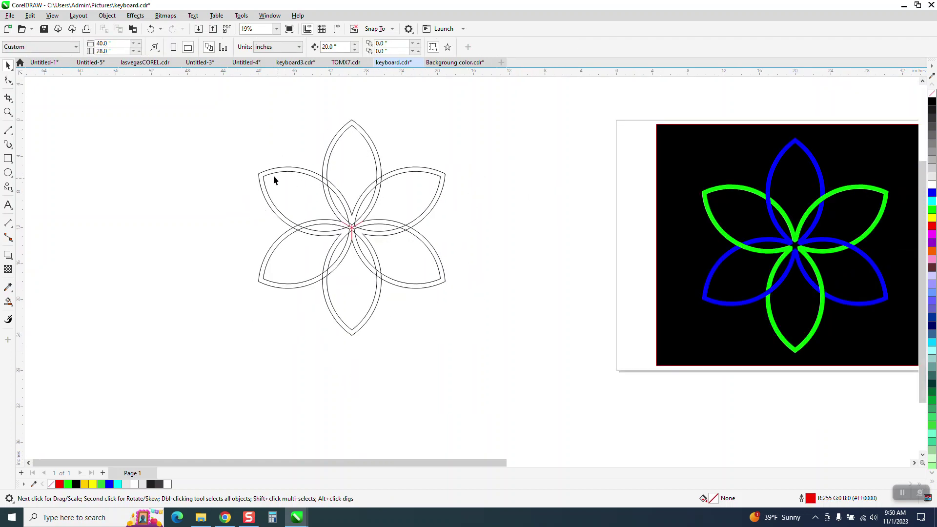
pyautogui.moveTo(614, 424); pyautogui.dragTo(614, 424)
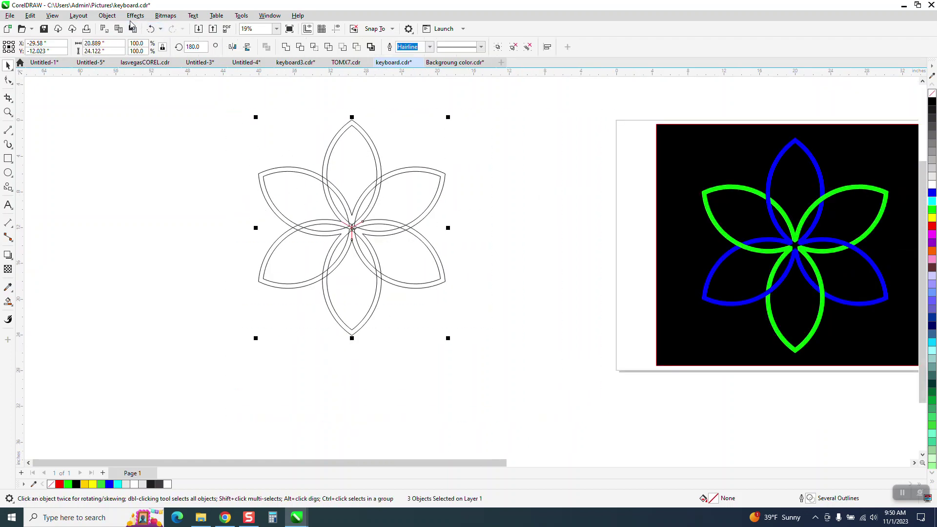
pyautogui.click(112, 18)
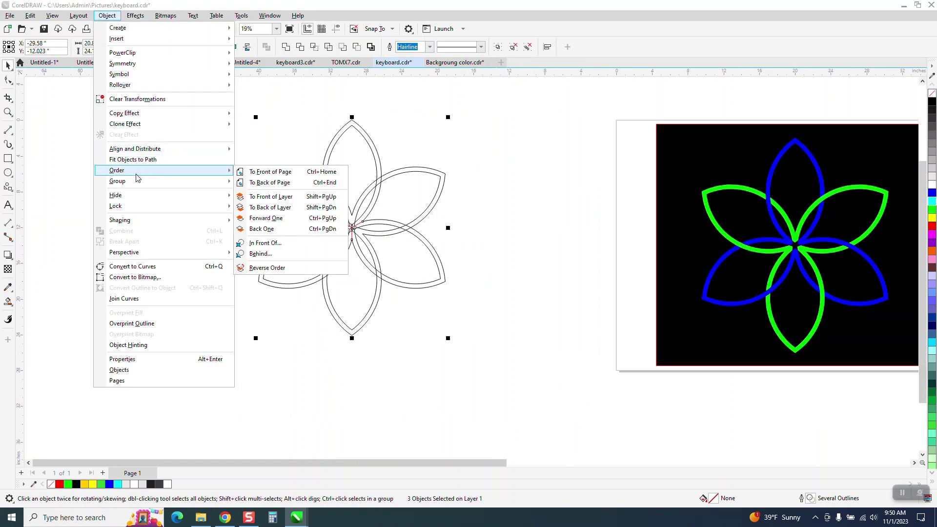
pyautogui.moveTo(138, 181)
pyautogui.click(247, 195)
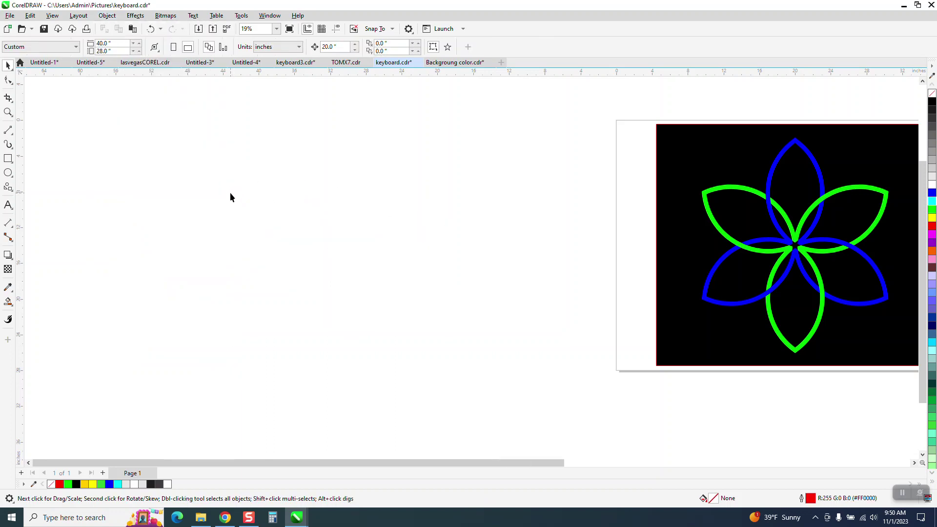
pyautogui.click(152, 30)
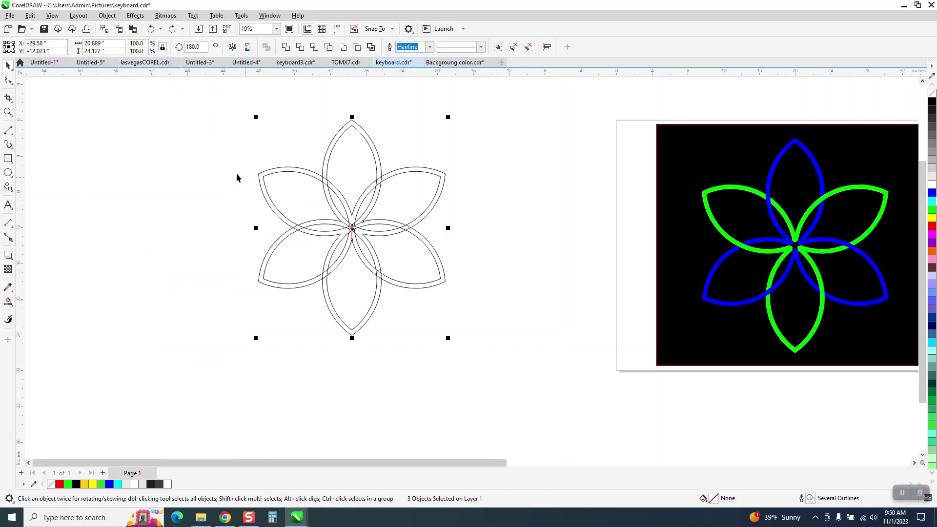
# Step: Ungroup the flower into separate objects and zoom in on its centre
pyautogui.click(107, 15)
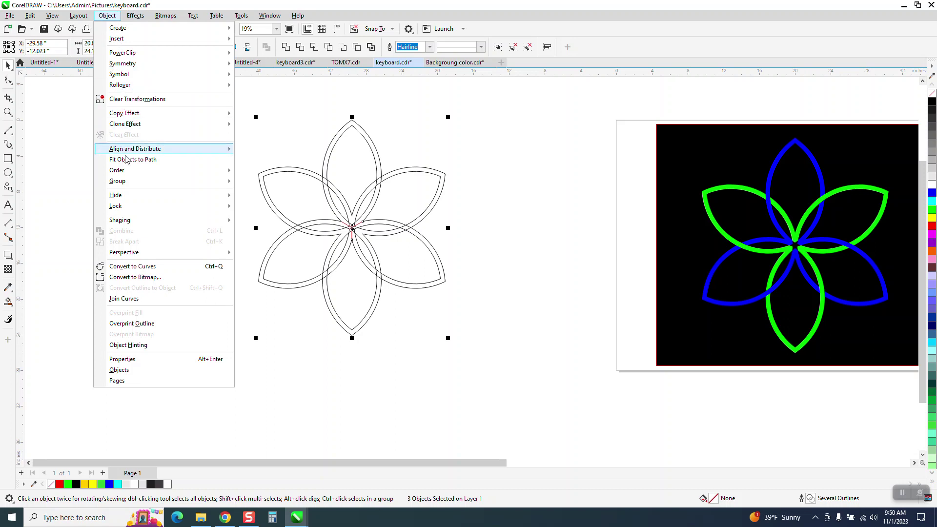
pyautogui.moveTo(129, 181)
pyautogui.click(248, 193)
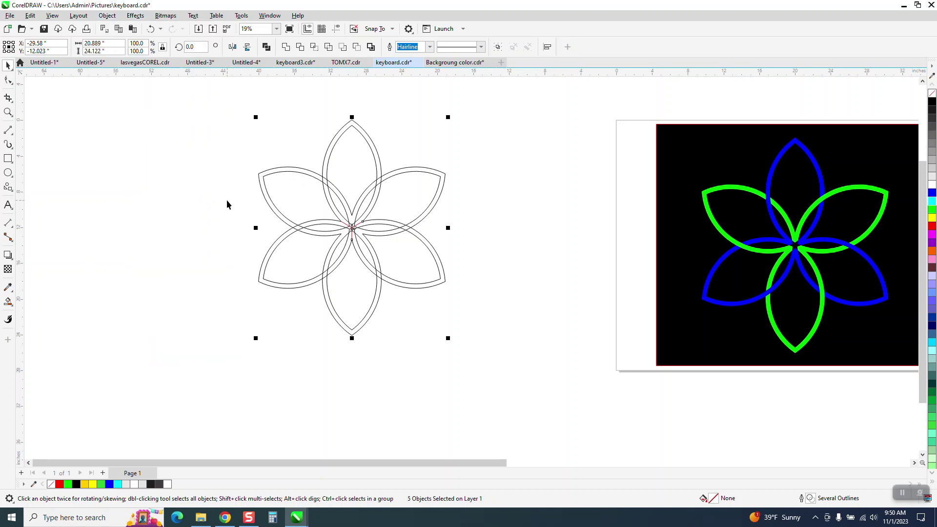
pyautogui.moveTo(227, 199); pyautogui.dragTo(382, 250)
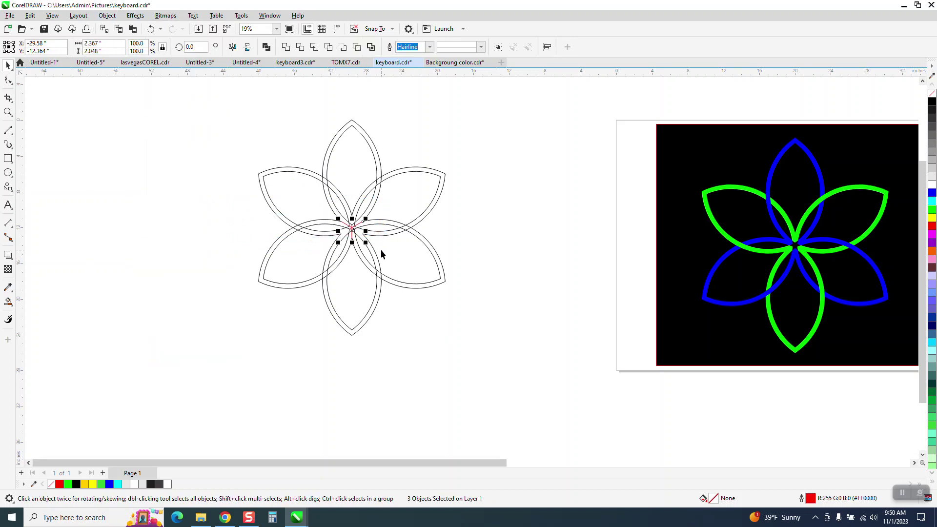
pyautogui.click(381, 253)
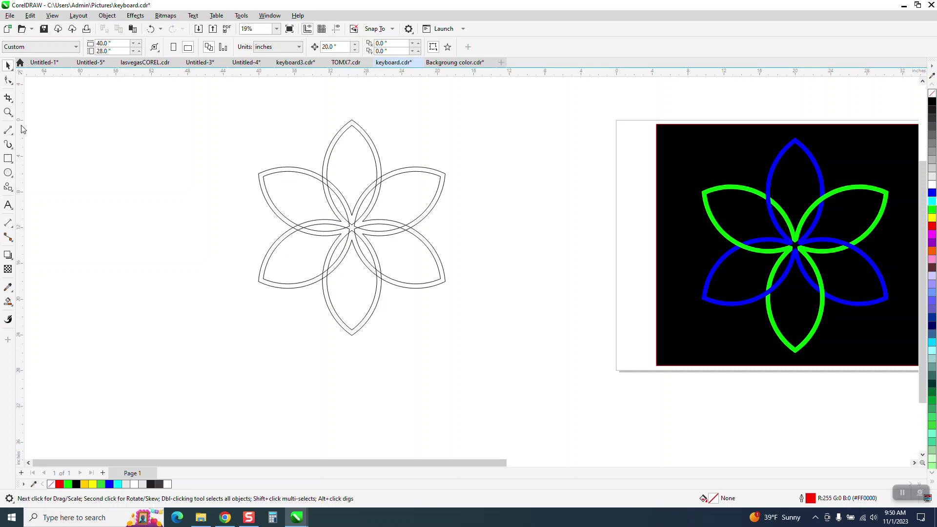
pyautogui.click(8, 113)
pyautogui.moveTo(314, 199); pyautogui.dragTo(462, 271)
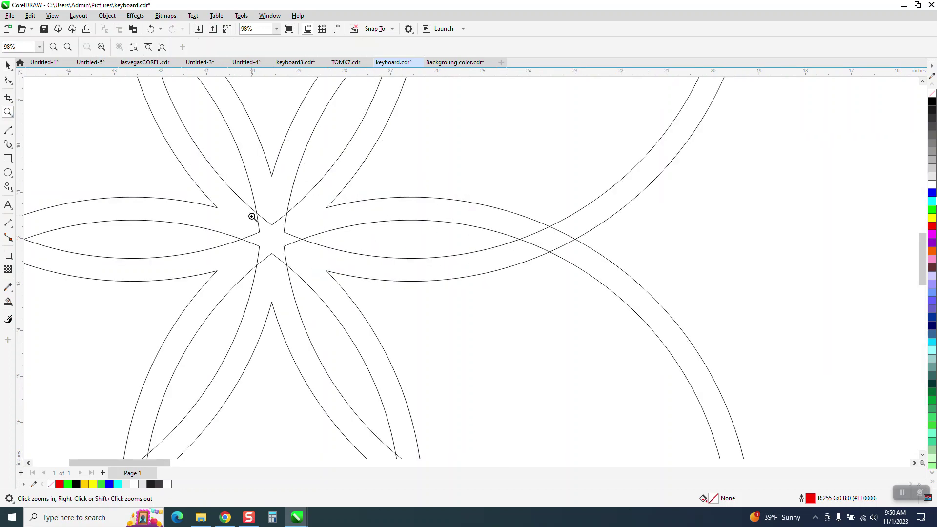
pyautogui.scroll(-4, 277, 227)
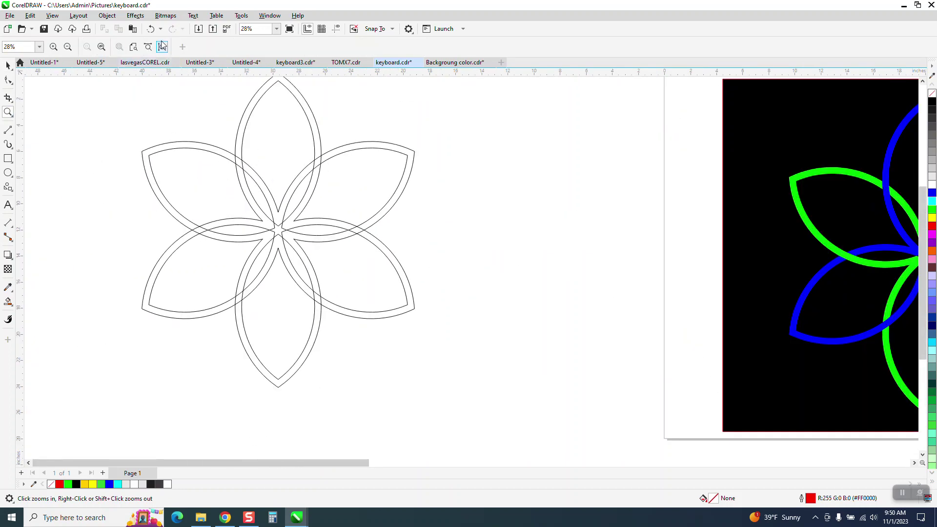
# Step: Undo six times to remove the rotated copy, leaving only the original trefoil
pyautogui.click(151, 30)
pyautogui.click(151, 29)
pyautogui.click(150, 29)
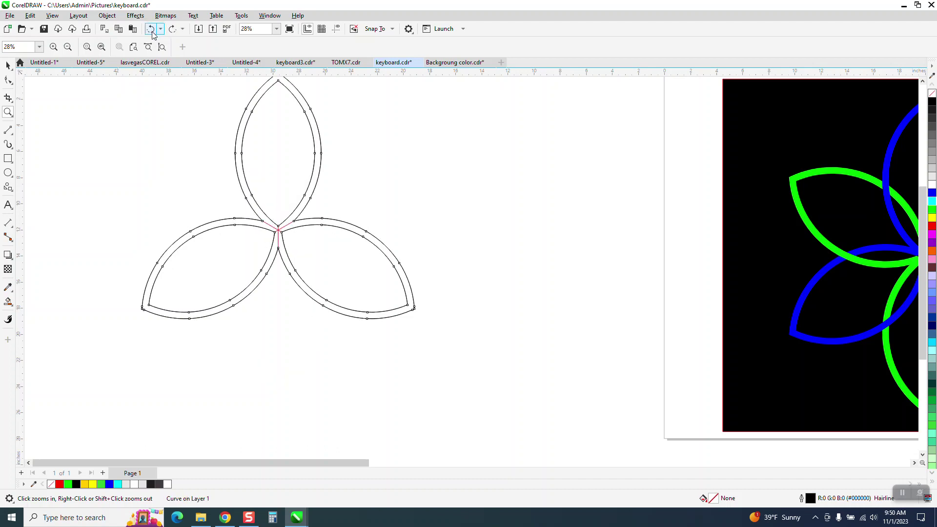
pyautogui.click(150, 29)
pyautogui.click(151, 29)
pyautogui.click(151, 30)
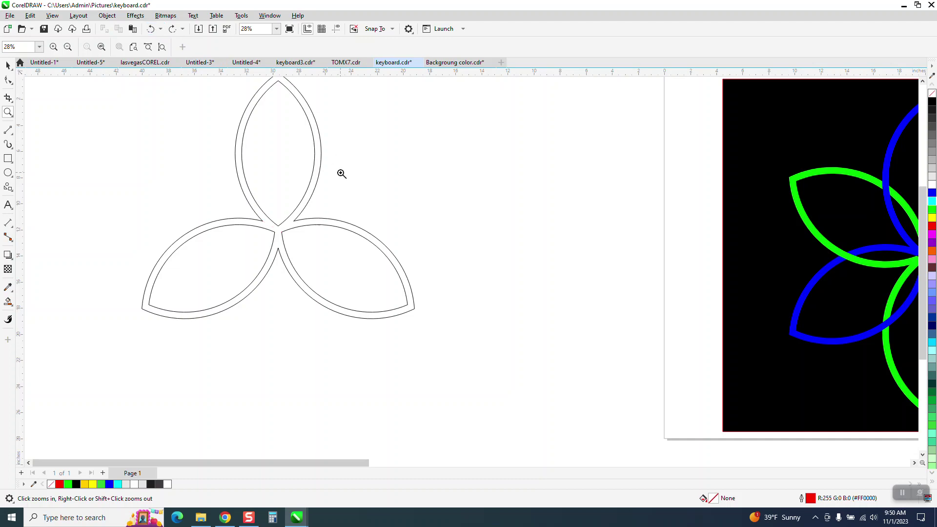
# Step: Move the trefoil slightly lower on the canvas
pyautogui.scroll(-1, 326, 281)
pyautogui.click(8, 65)
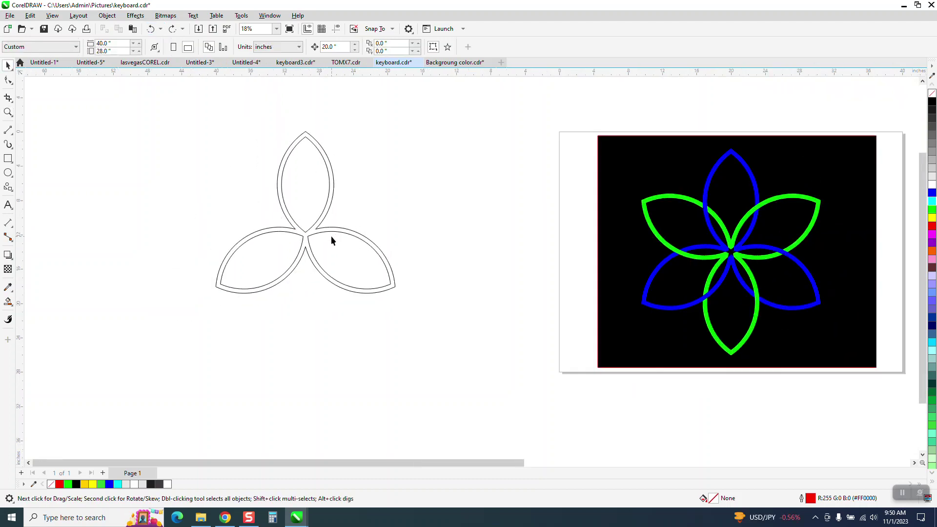
pyautogui.moveTo(341, 233); pyautogui.dragTo(348, 268)
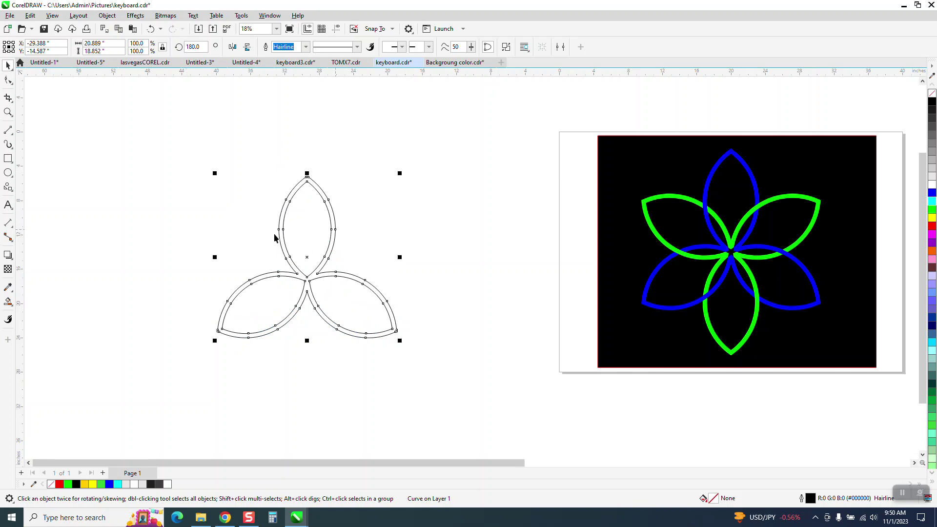
# Step: Create a rectangle matching the trefoil's bounding box and zoom in on both
pyautogui.click(8, 159)
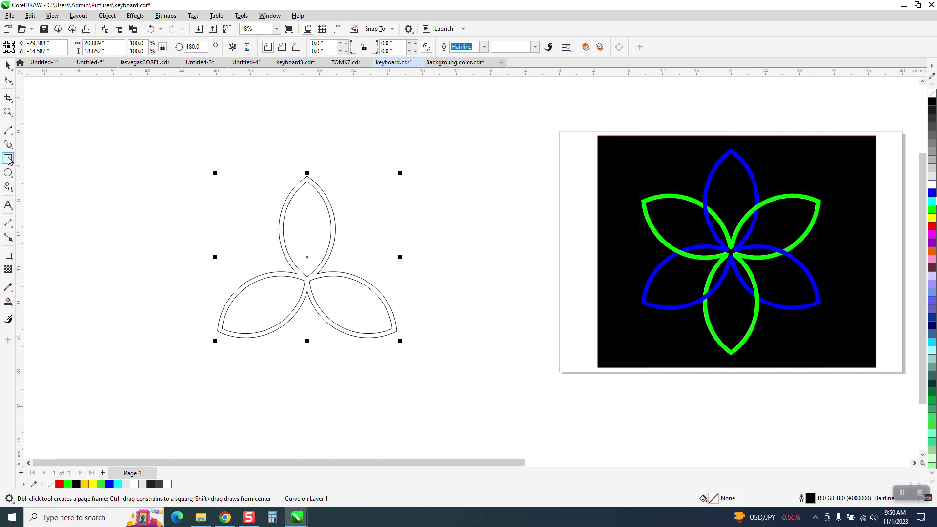
pyautogui.doubleClick(8, 158)
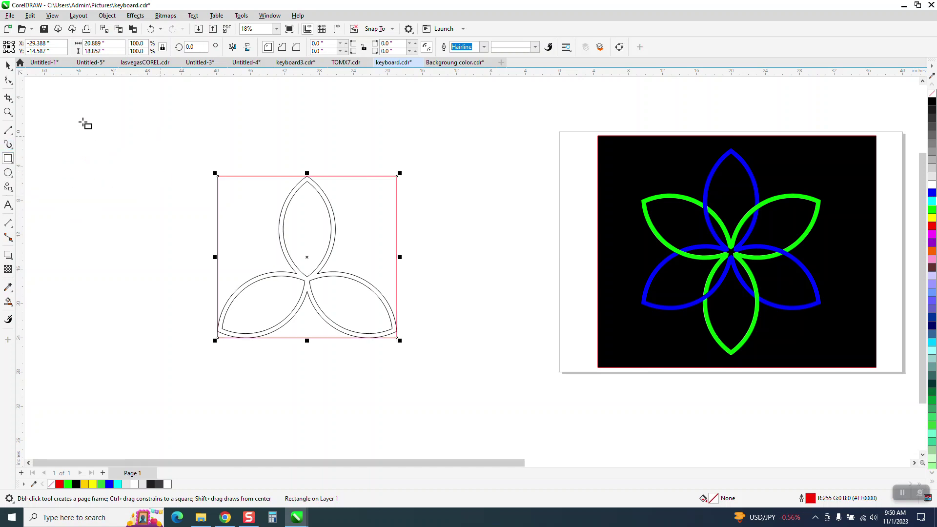
pyautogui.click(8, 112)
pyautogui.moveTo(175, 159); pyautogui.dragTo(517, 429)
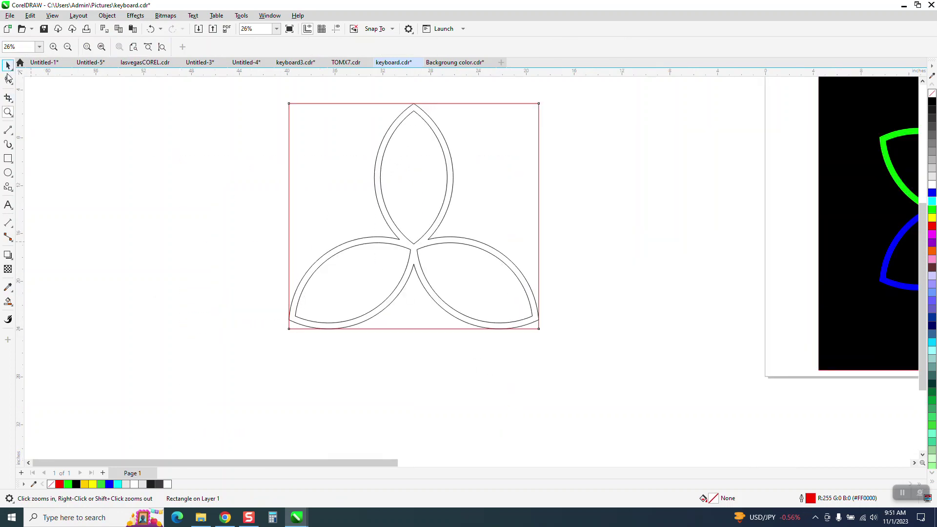
pyautogui.click(7, 65)
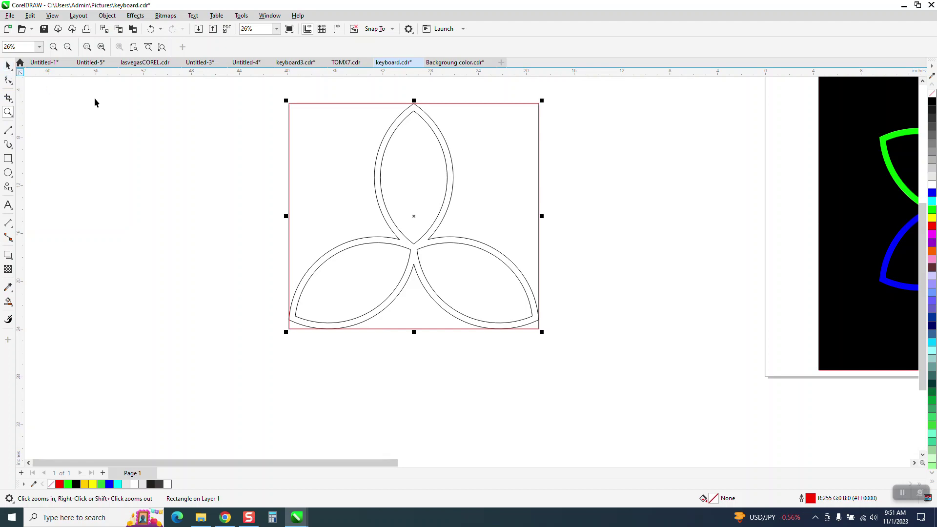
# Step: Convert the framing rectangle to curves and zoom in on its lower half
pyautogui.click(108, 15)
pyautogui.click(134, 267)
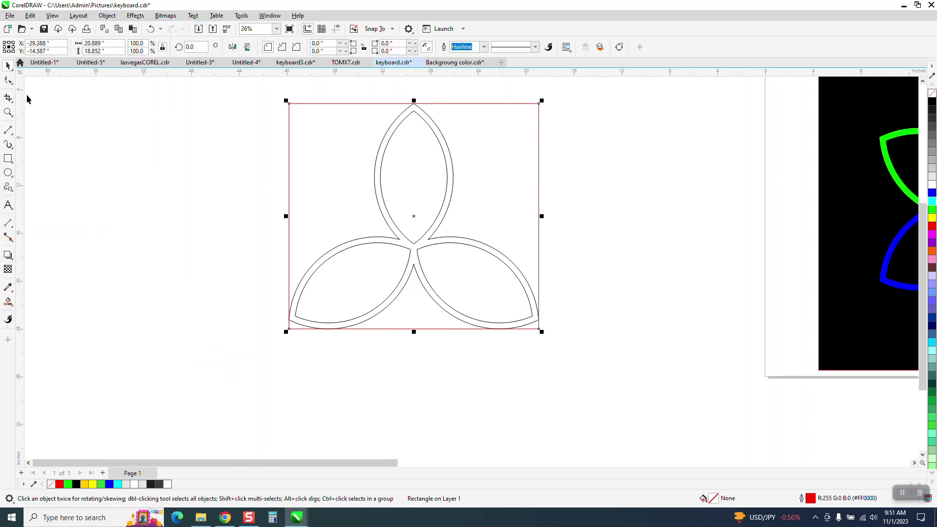
pyautogui.click(8, 80)
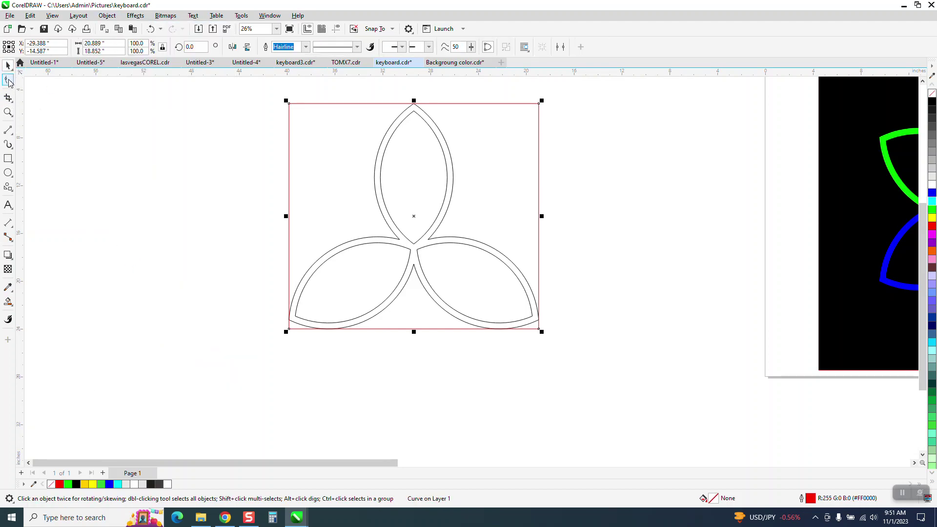
pyautogui.click(7, 112)
pyautogui.click(504, 352)
pyautogui.click(8, 79)
# Step: Raise the rectangle's two bottom nodes about 0.345 in, then select the top-left corner node
pyautogui.moveTo(78, 283); pyautogui.dragTo(644, 339)
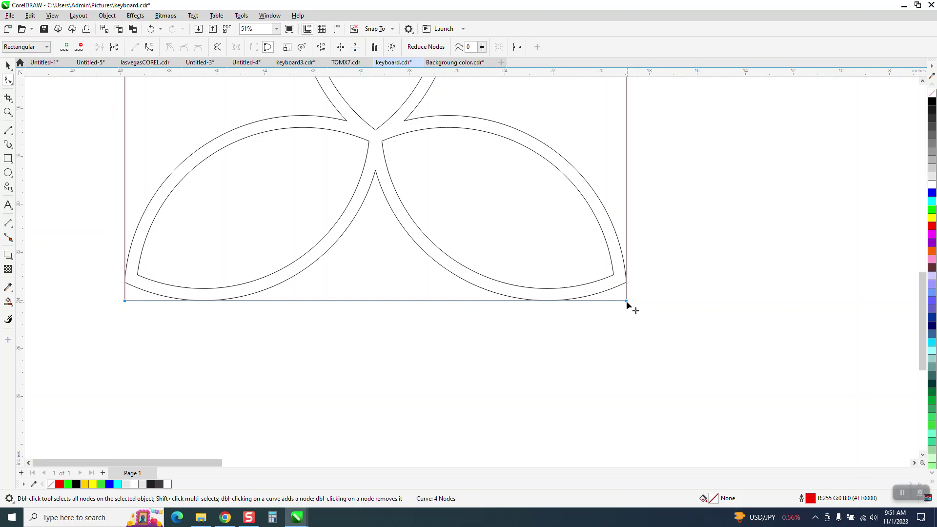
pyautogui.moveTo(627, 302); pyautogui.dragTo(625, 290)
pyautogui.scroll(-2, 417, 383)
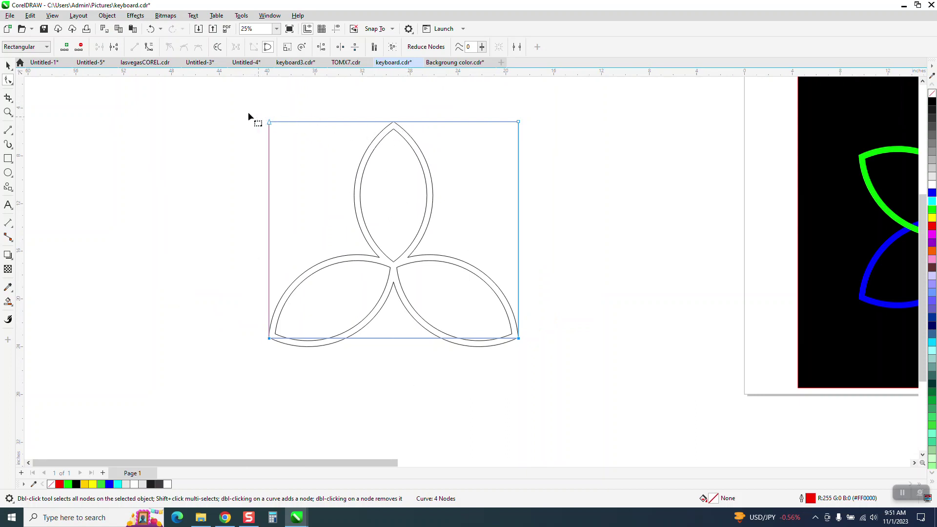
pyautogui.moveTo(390, 150); pyautogui.dragTo(540, 161)
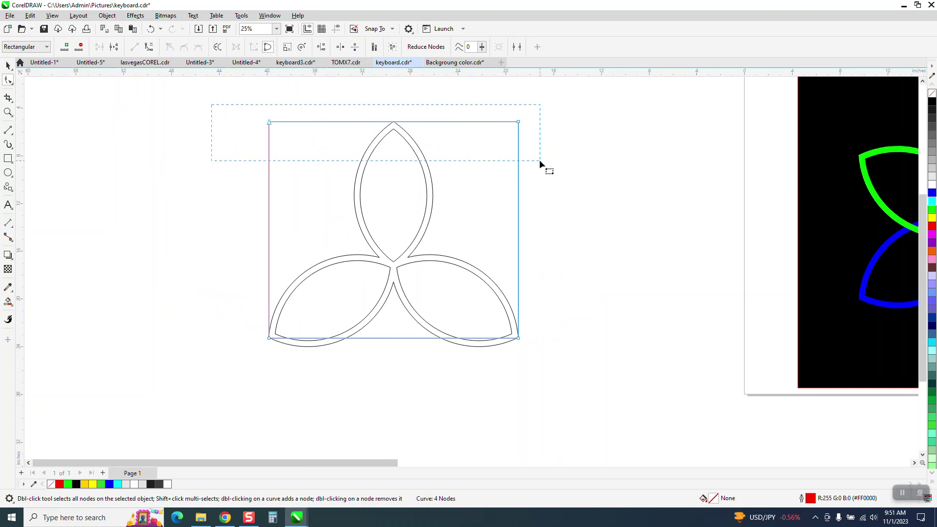
# Step: Delete the rectangle's two top corner nodes so it becomes a triangle framing the trefoil
pyautogui.rightClick(521, 123)
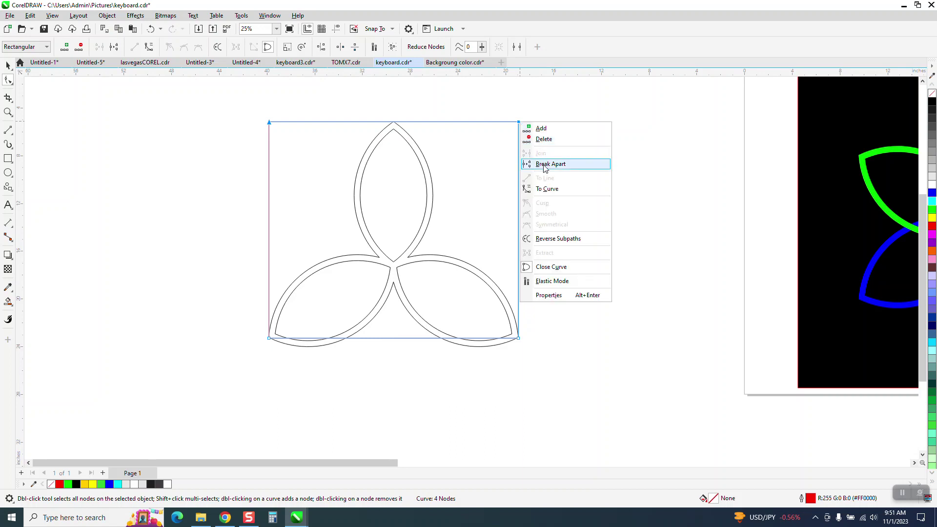
pyautogui.click(541, 129)
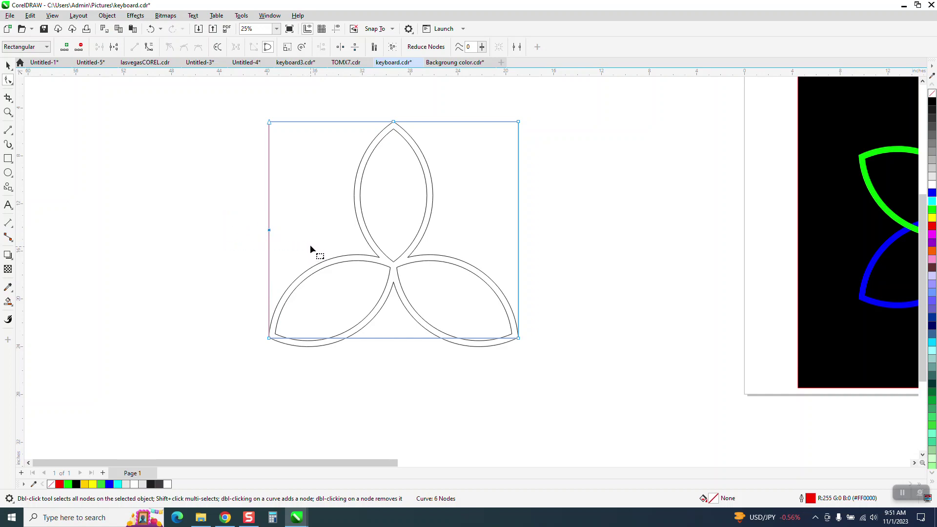
pyautogui.press('Delete')
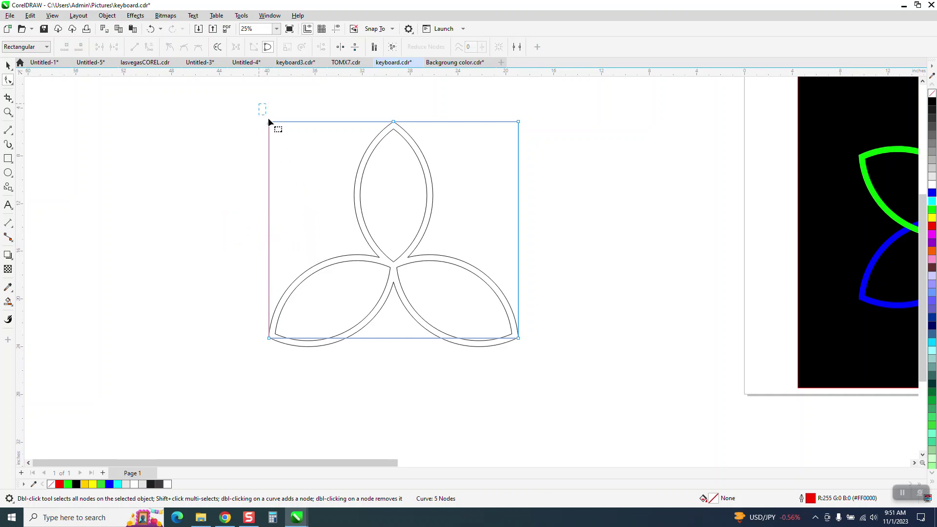
pyautogui.moveTo(303, 157); pyautogui.dragTo(307, 156)
pyautogui.press('Delete')
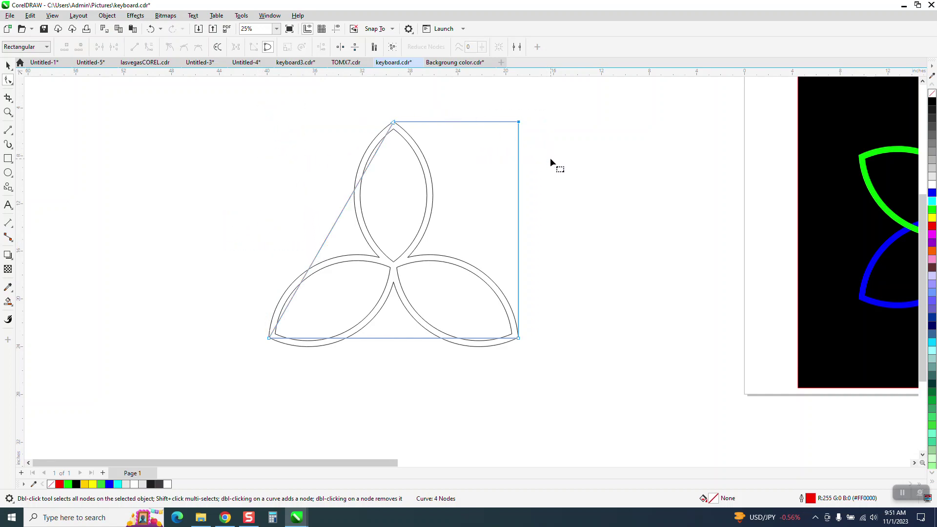
pyautogui.press('Delete')
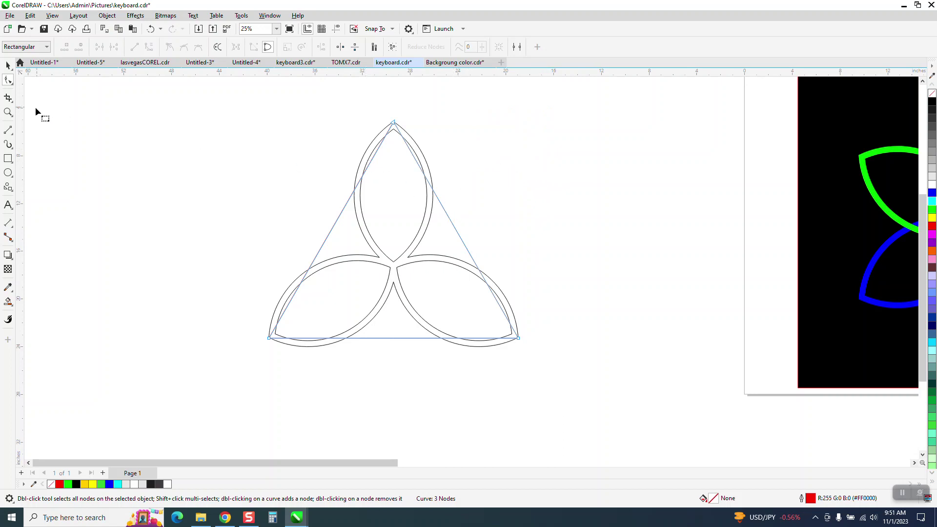
pyautogui.click(8, 112)
pyautogui.moveTo(207, 126); pyautogui.dragTo(633, 389)
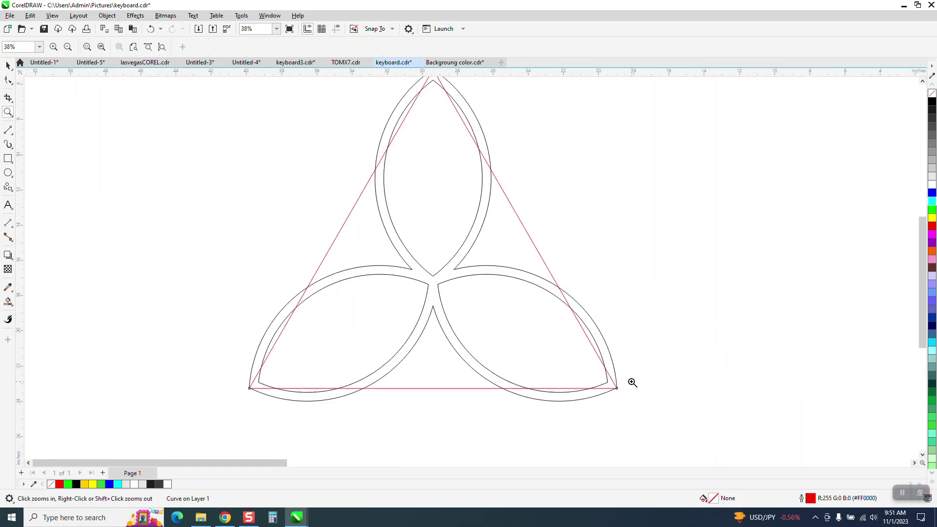
# Step: Draw three 2-point lines from each triangle side's midpoint to the opposite corner, checking the crossing
pyautogui.click(12, 136)
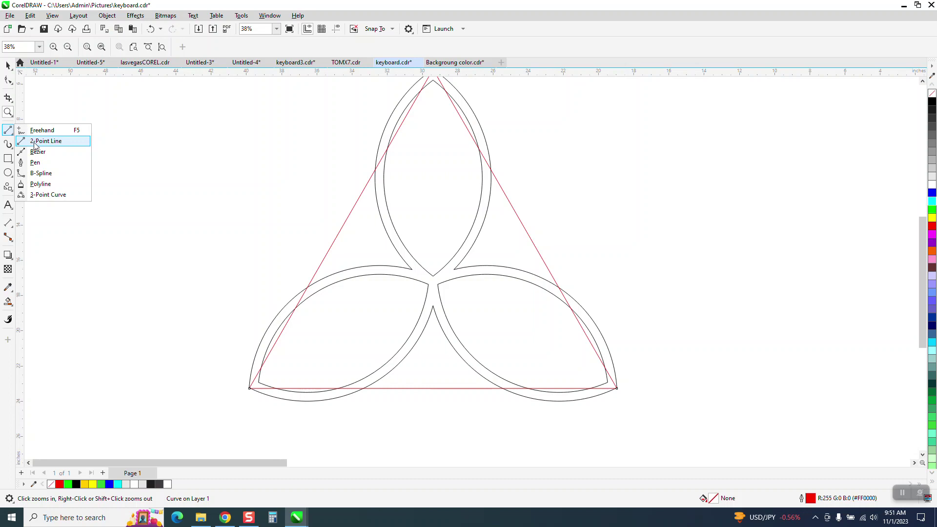
pyautogui.click(45, 141)
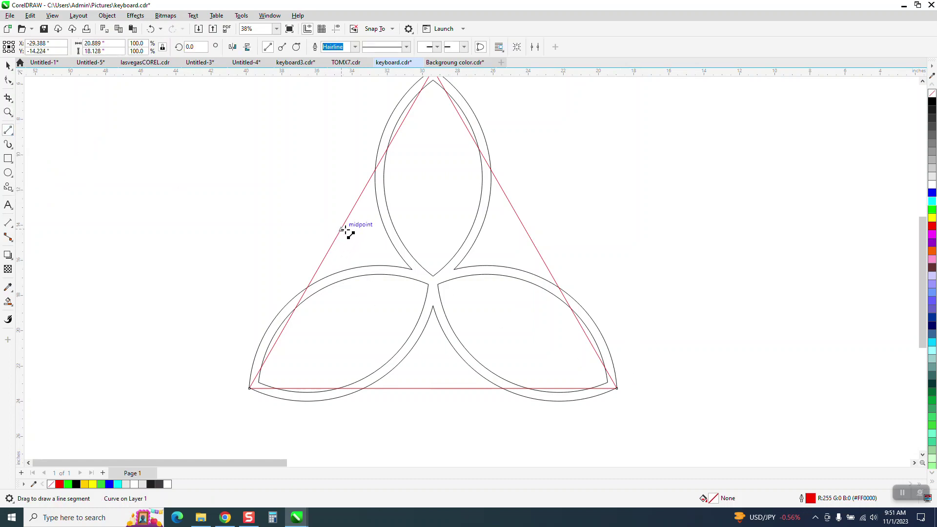
pyautogui.moveTo(343, 229)
pyautogui.mouseDown()
pyautogui.moveTo(599, 312)
pyautogui.moveTo(617, 388)
pyautogui.mouseUp()
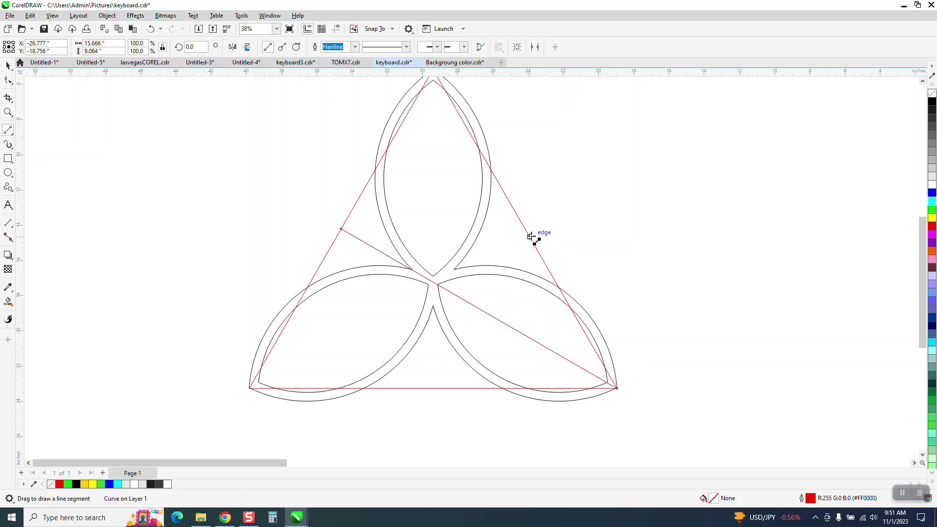
pyautogui.moveTo(526, 229); pyautogui.dragTo(250, 388)
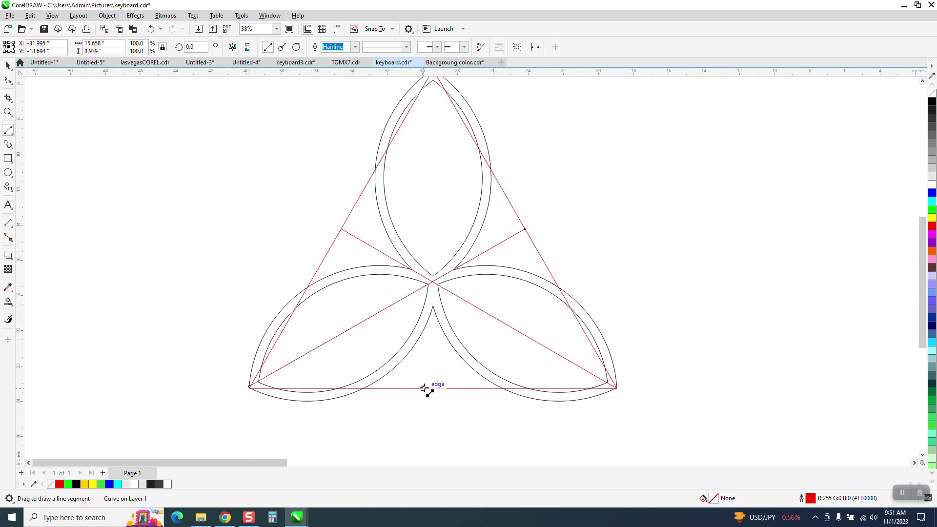
pyautogui.moveTo(436, 387); pyautogui.dragTo(434, 125)
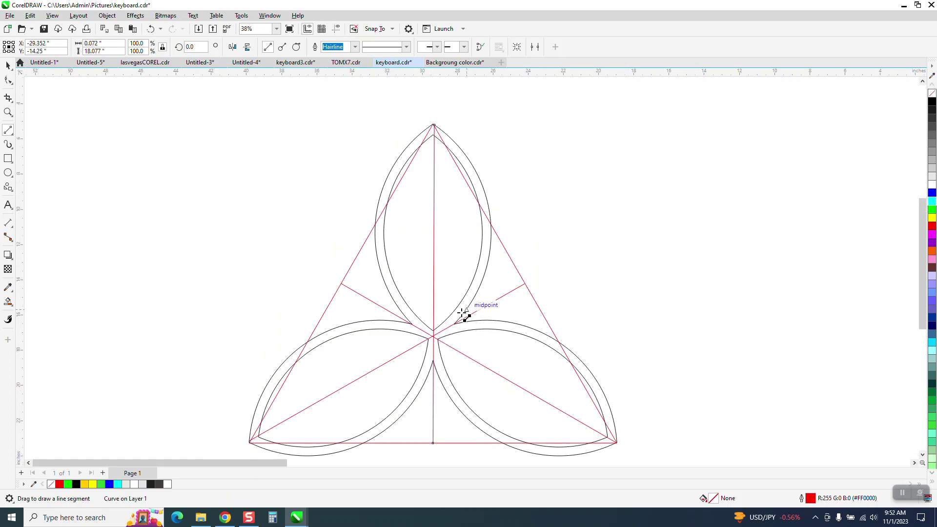
pyautogui.click(8, 112)
pyautogui.moveTo(399, 294); pyautogui.dragTo(506, 367)
pyautogui.scroll(-4, 303, 290)
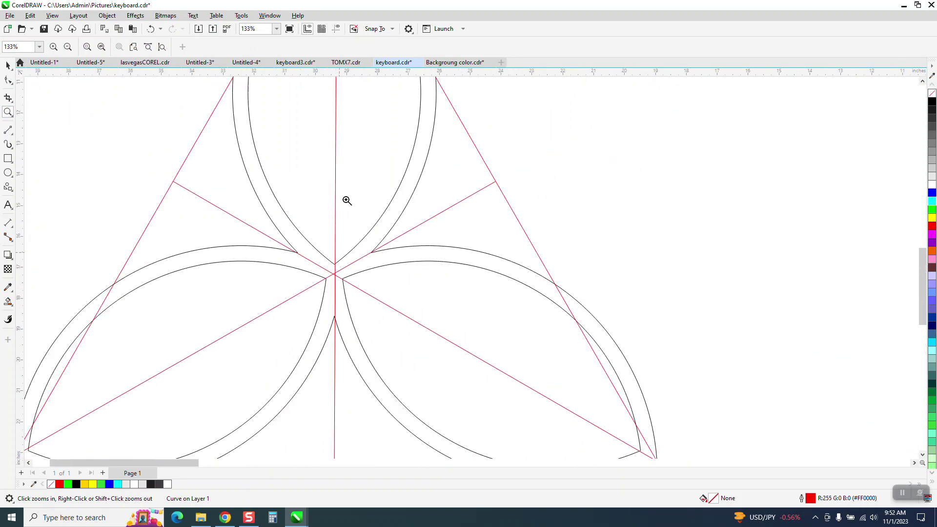
# Step: Undo the vertical median and redraw it from the base midpoint up to the apex
pyautogui.scroll(-1, 348, 172)
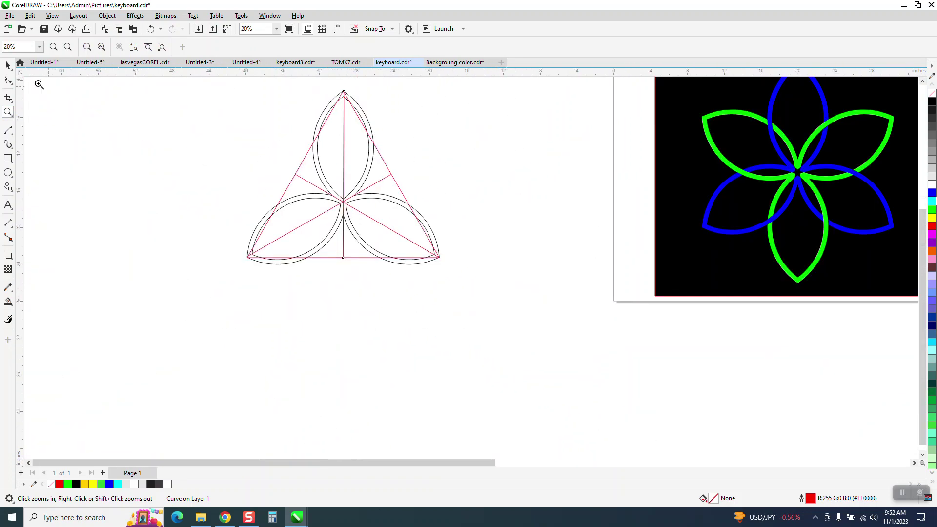
pyautogui.click(152, 29)
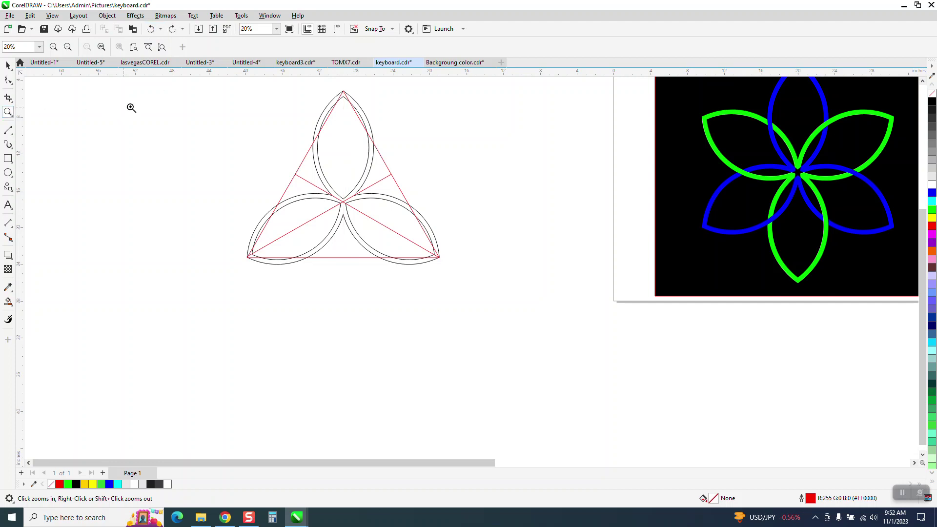
pyautogui.scroll(-1, 179, 128)
pyautogui.moveTo(222, 97); pyautogui.dragTo(405, 269)
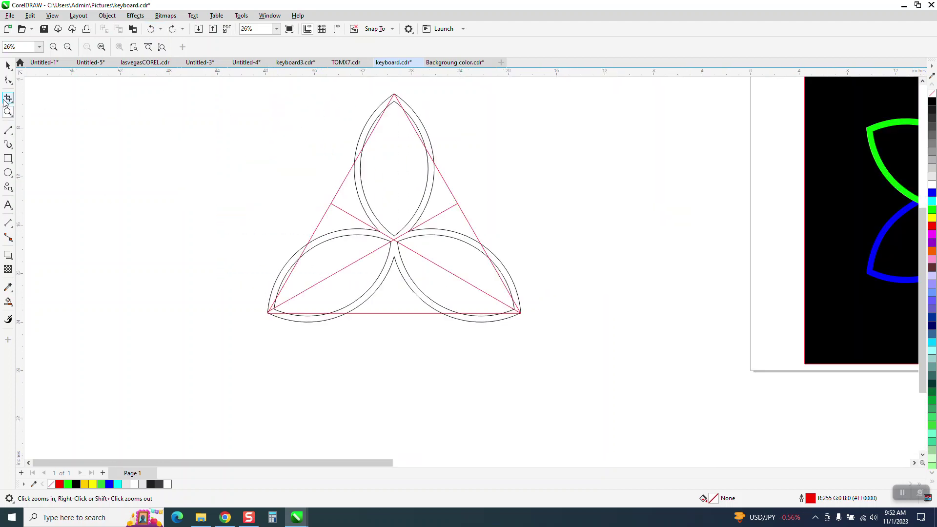
pyautogui.click(8, 131)
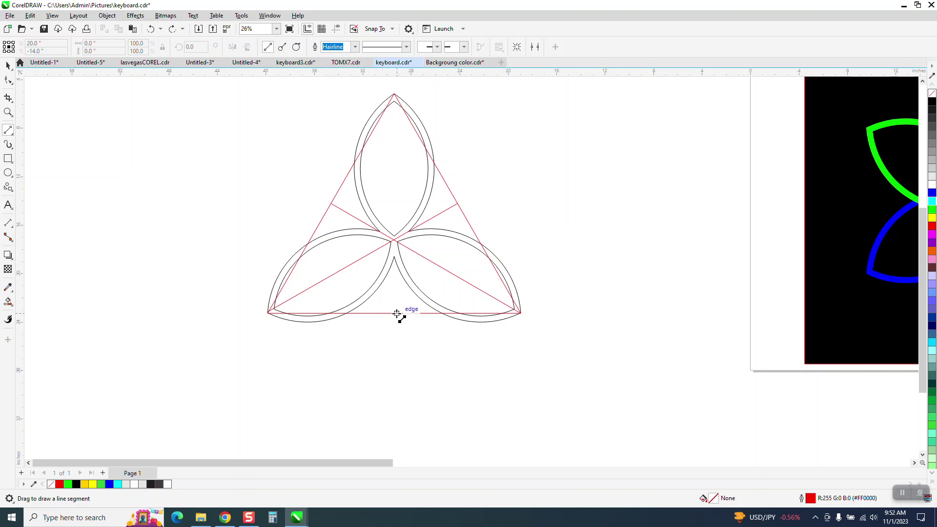
pyautogui.moveTo(394, 312); pyautogui.dragTo(394, 94)
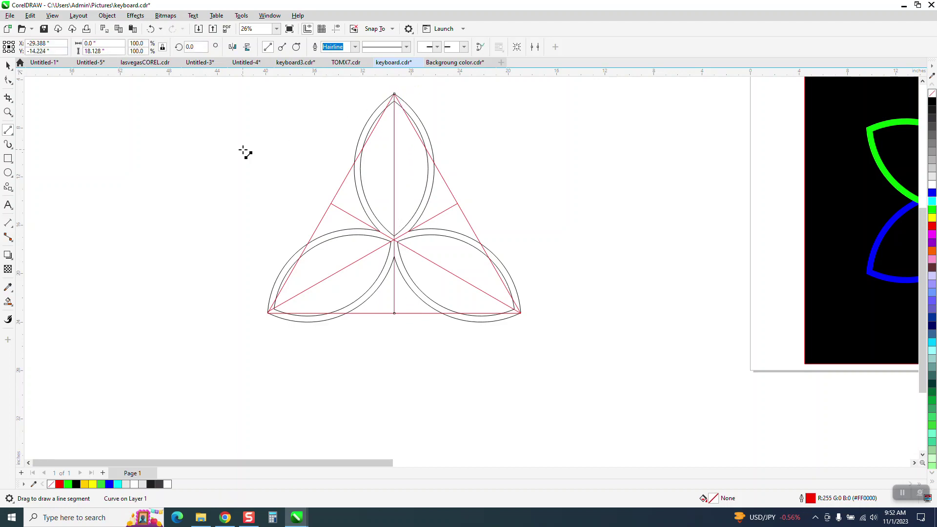
pyautogui.click(8, 113)
pyautogui.moveTo(373, 224); pyautogui.dragTo(451, 269)
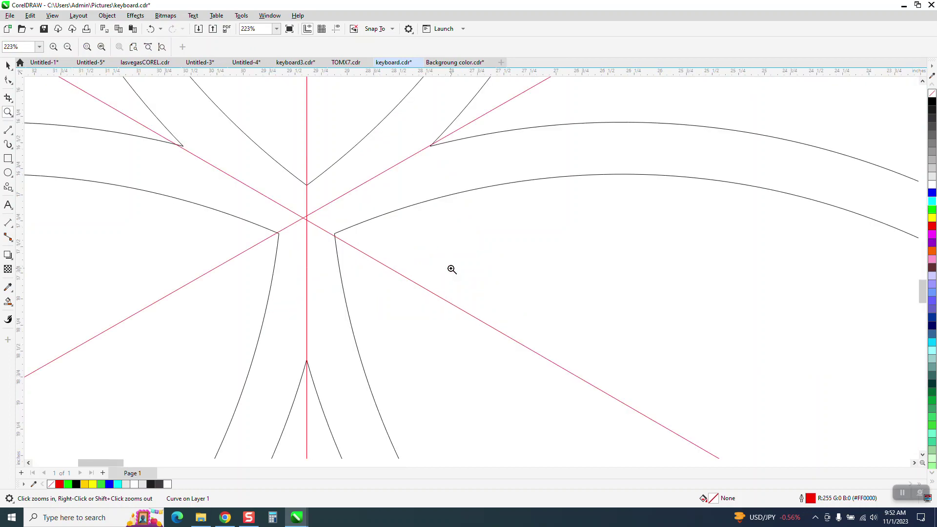
pyautogui.scroll(-1, 451, 269)
pyautogui.scroll(-1, 359, 252)
pyautogui.scroll(-1, 363, 261)
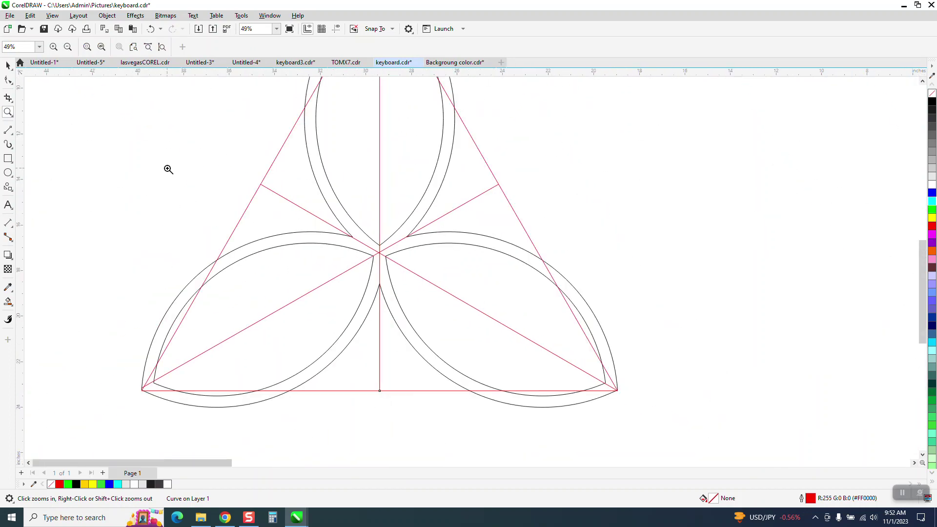
# Step: Redraw the diagonal from the left side's midpoint to the bottom-right corner through the centre
pyautogui.click(7, 66)
pyautogui.click(292, 202)
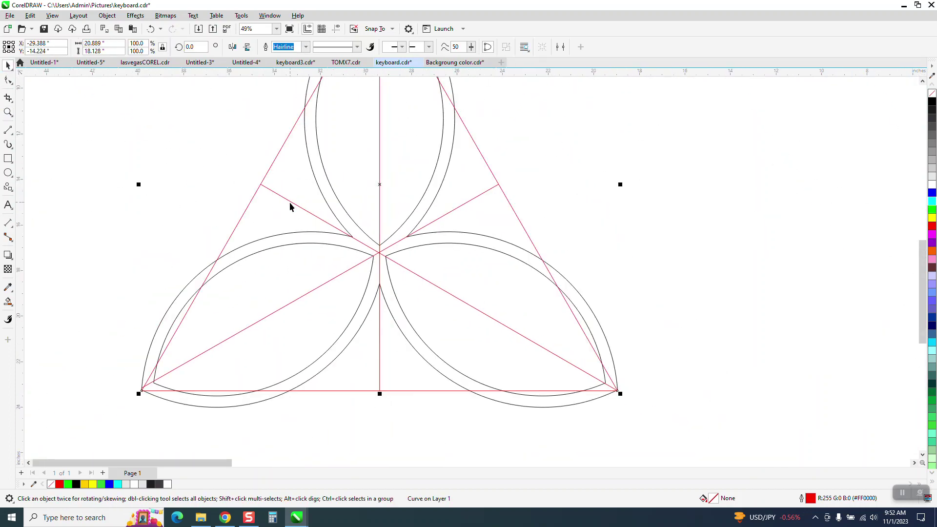
pyautogui.press('Escape')
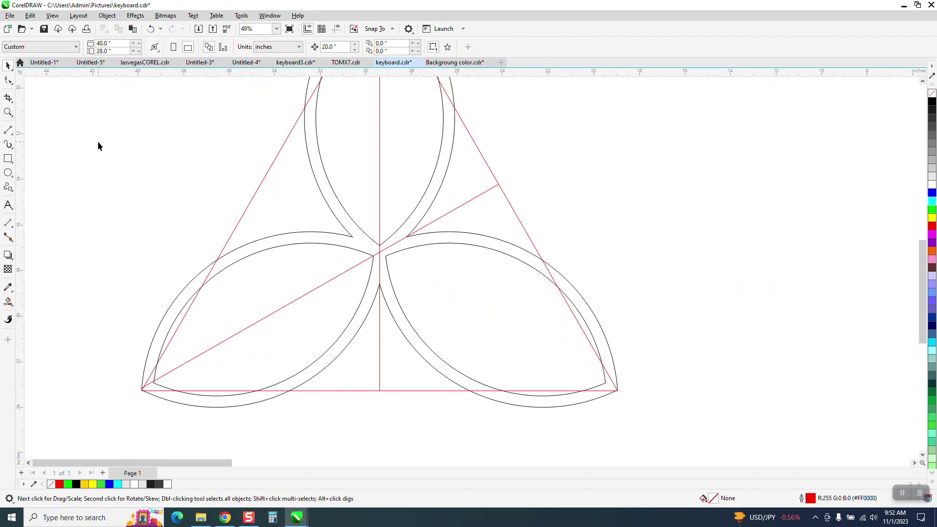
pyautogui.click(8, 133)
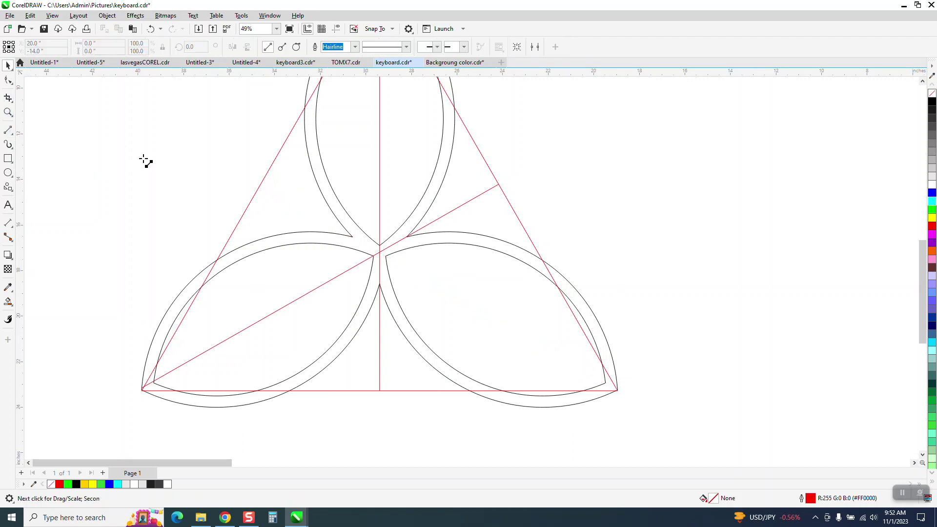
pyautogui.moveTo(260, 185); pyautogui.dragTo(618, 390)
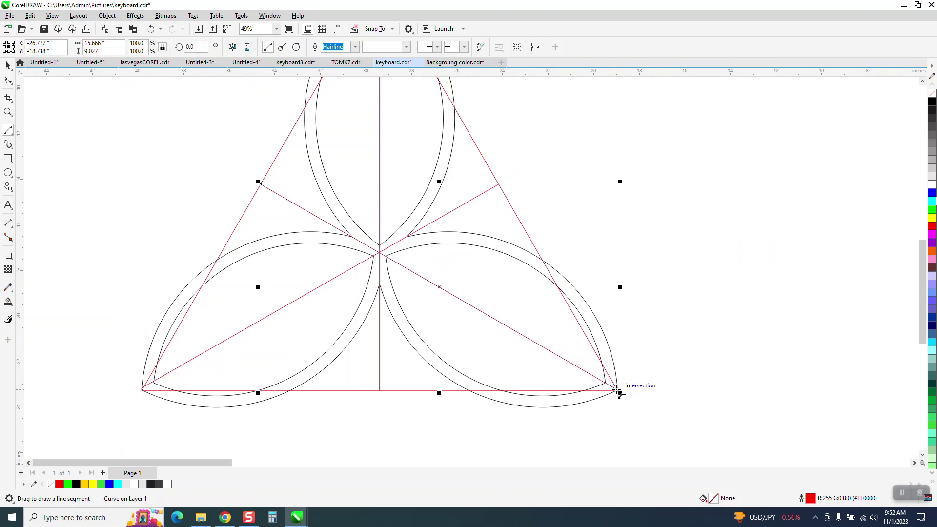
pyautogui.click(8, 115)
pyautogui.click(415, 269)
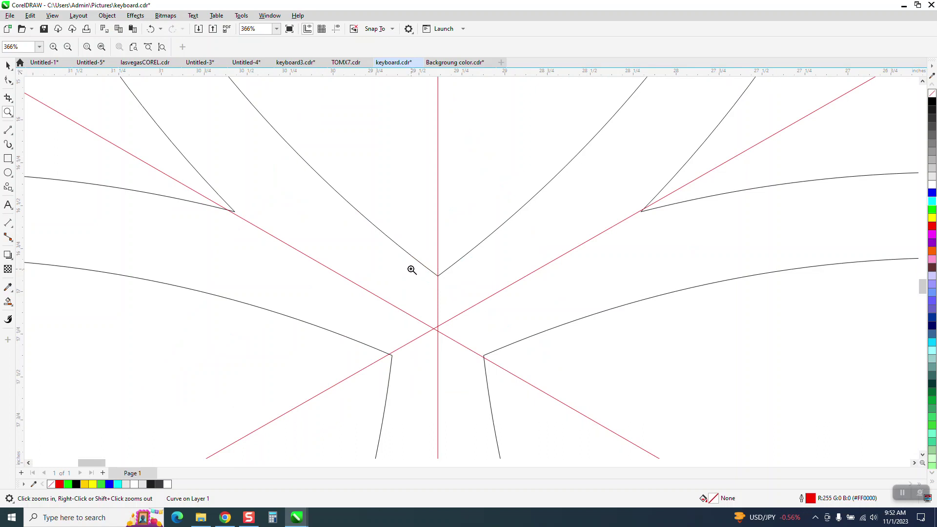
pyautogui.scroll(-3, 412, 270)
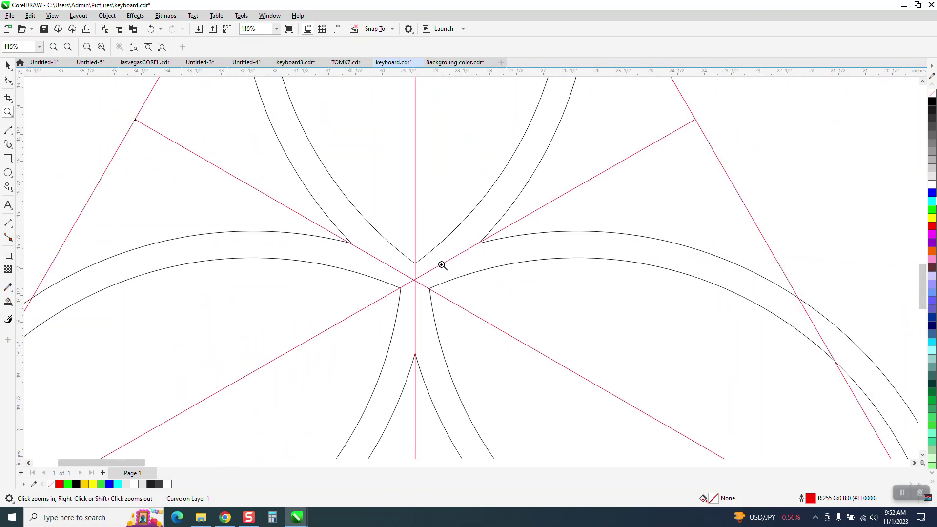
pyautogui.moveTo(570, 325); pyautogui.dragTo(570, 325)
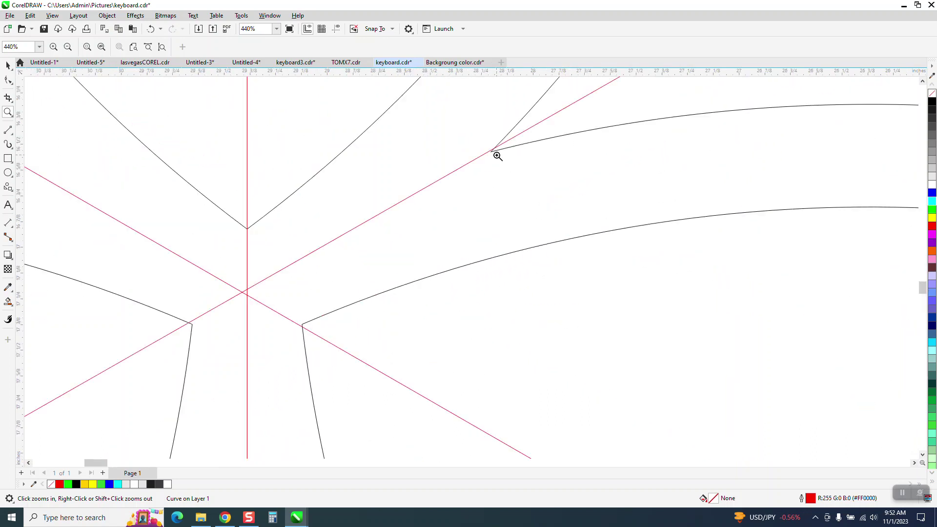
pyautogui.scroll(-5, 493, 148)
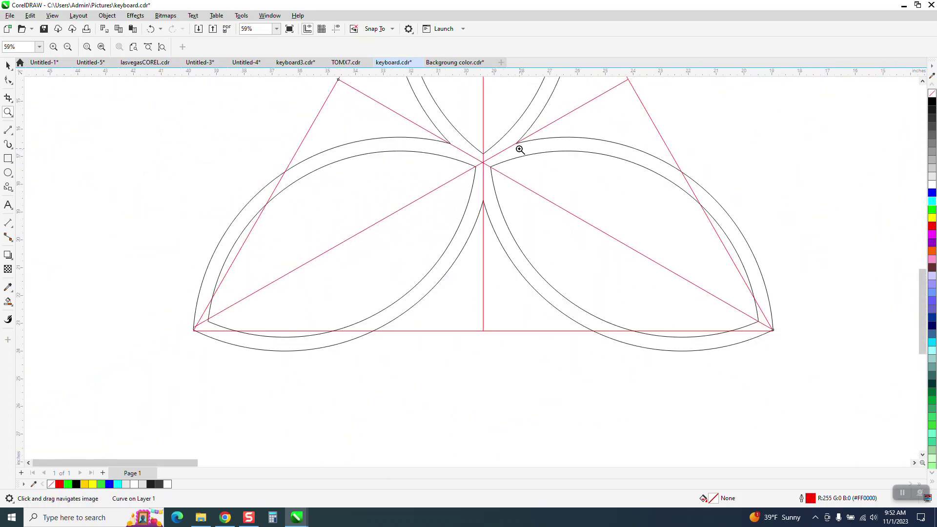
pyautogui.click(8, 65)
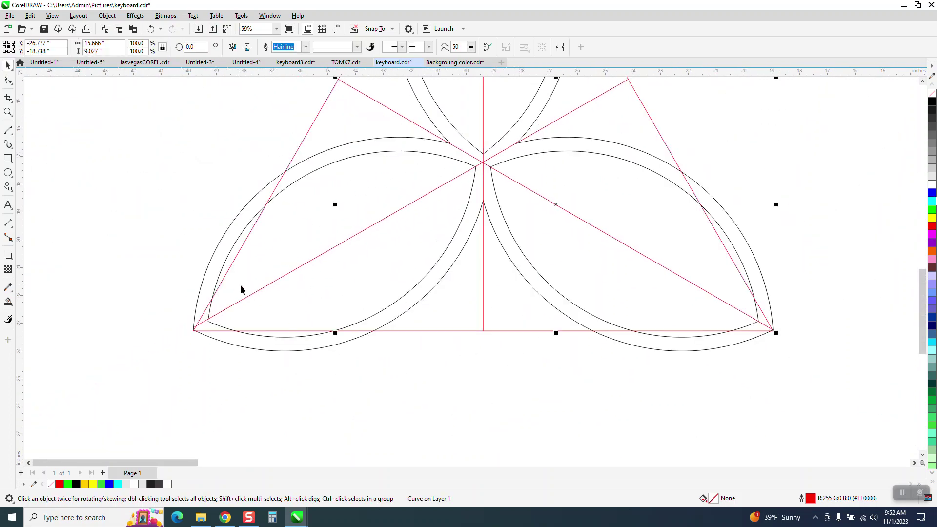
pyautogui.click(8, 112)
pyautogui.moveTo(135, 293); pyautogui.dragTo(193, 340)
pyautogui.click(12, 82)
pyautogui.click(266, 232)
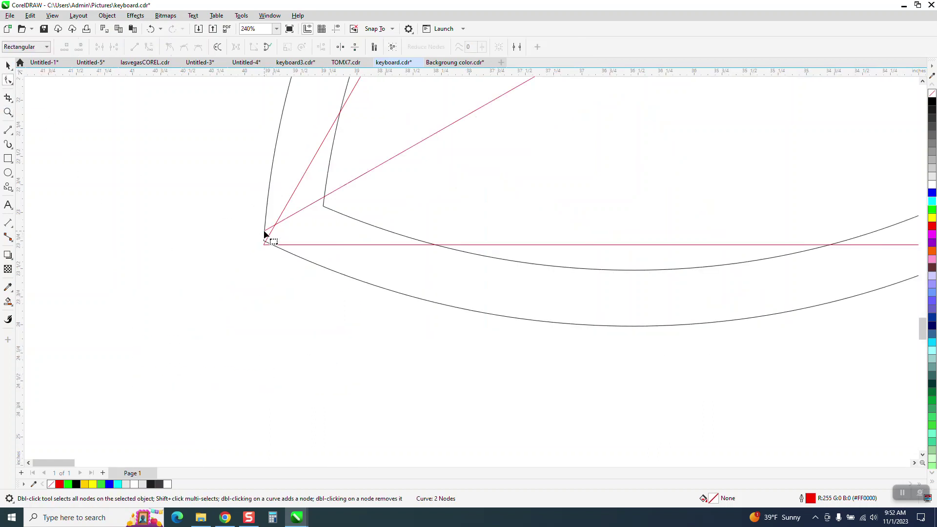
pyautogui.moveTo(264, 233); pyautogui.dragTo(265, 244)
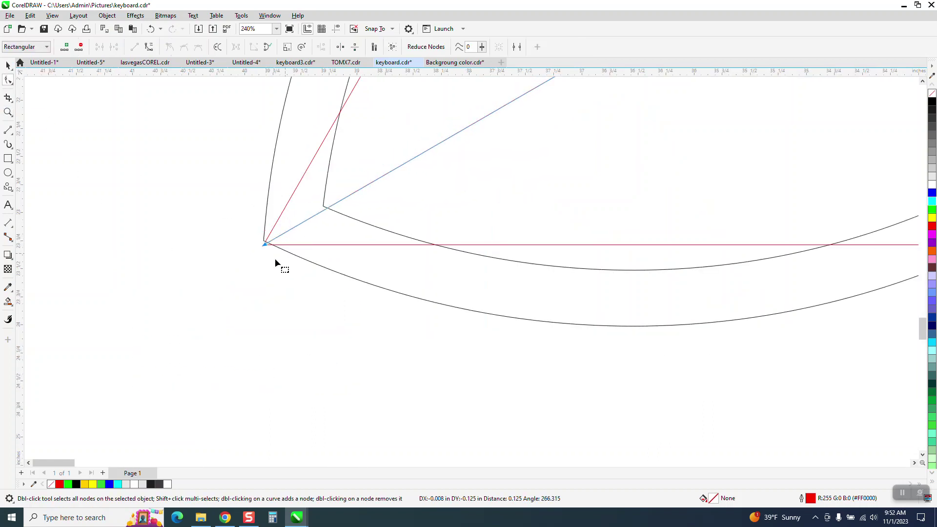
pyautogui.click(10, 113)
pyautogui.click(297, 246)
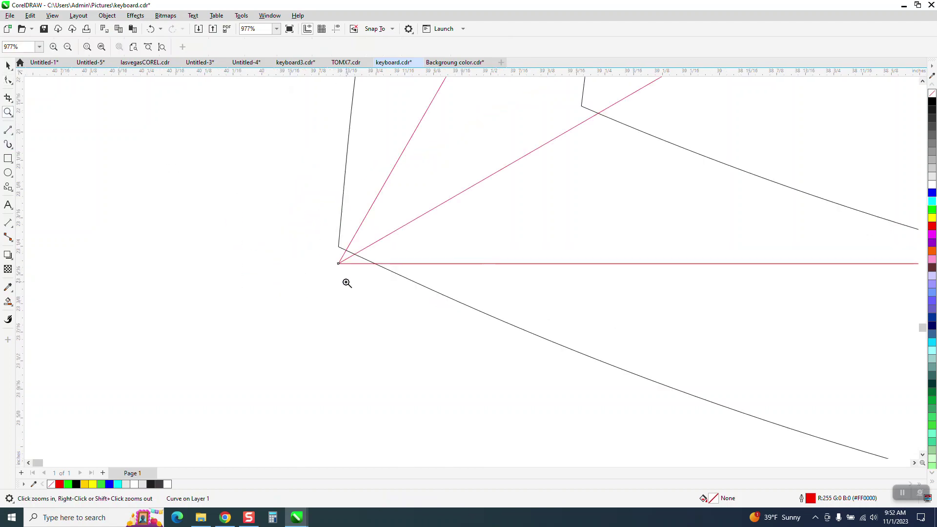
pyautogui.scroll(-1, 42, 247)
pyautogui.scroll(-2, 119, 251)
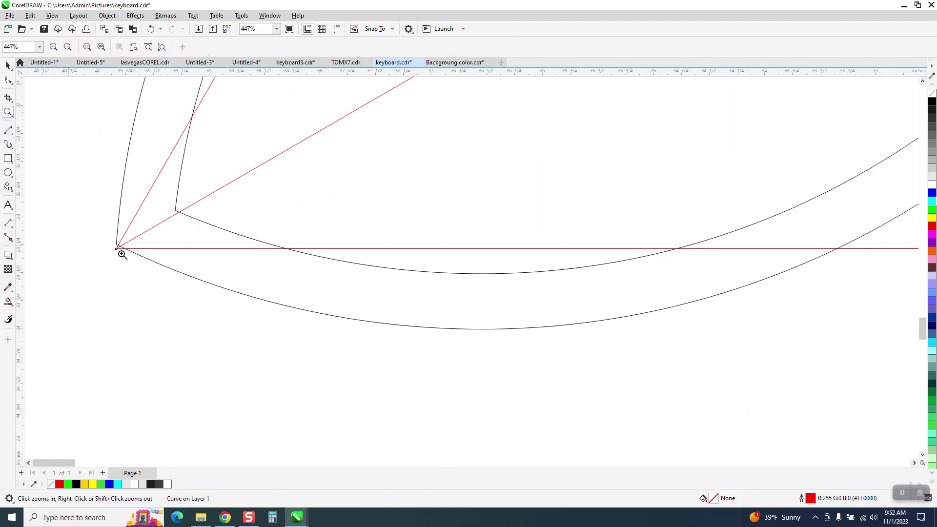
pyautogui.scroll(-1, 254, 283)
pyautogui.scroll(-1, 389, 310)
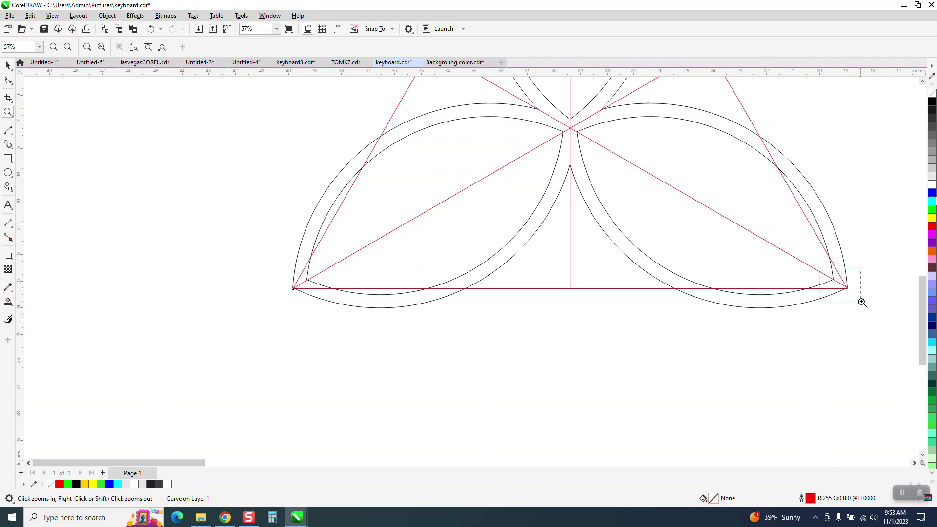
pyautogui.moveTo(819, 269); pyautogui.dragTo(861, 301)
pyautogui.scroll(-10, 584, 309)
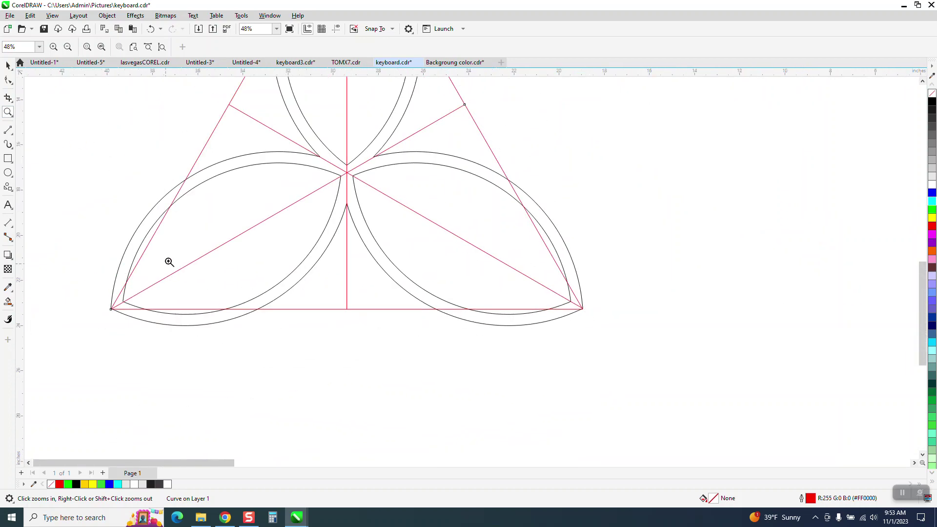
pyautogui.moveTo(283, 142); pyautogui.dragTo(455, 237)
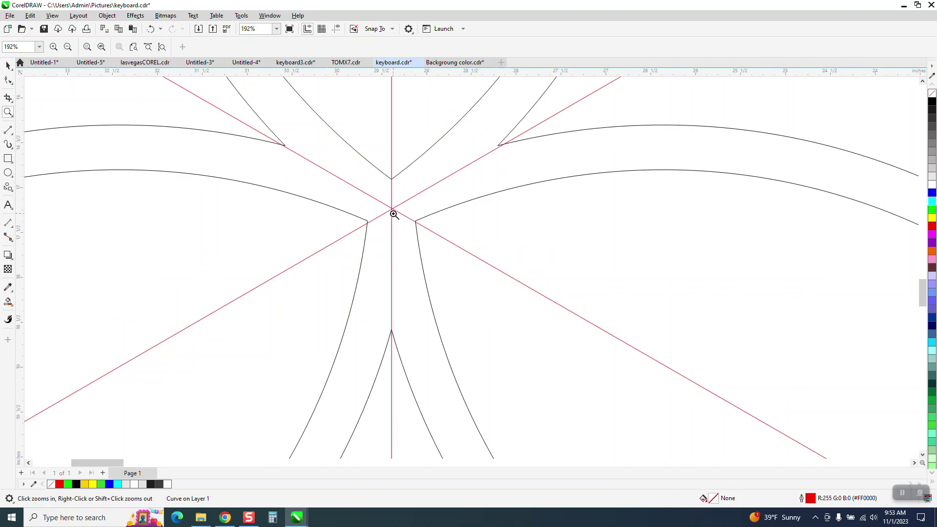
pyautogui.scroll(-2, 391, 215)
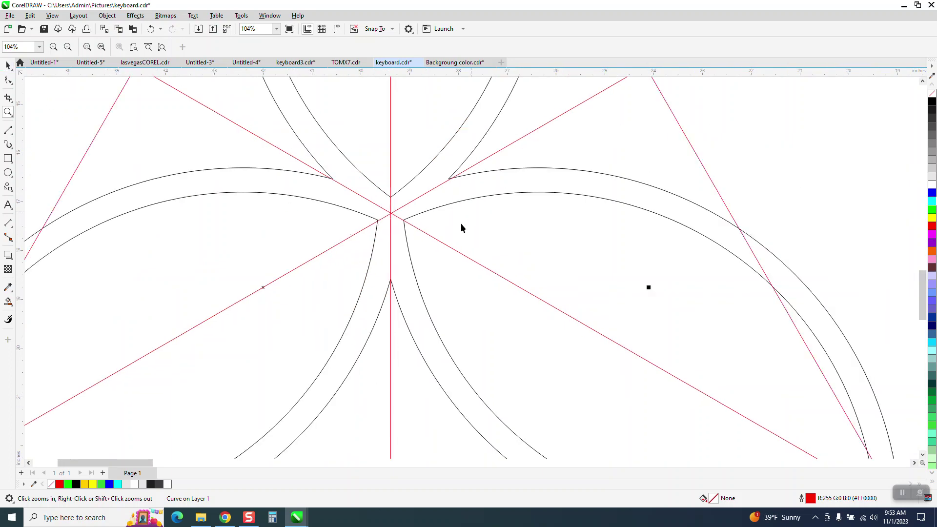
pyautogui.scroll(-2, 461, 225)
pyautogui.press('space')
pyautogui.click(691, 131)
pyautogui.scroll(-2, 634, 147)
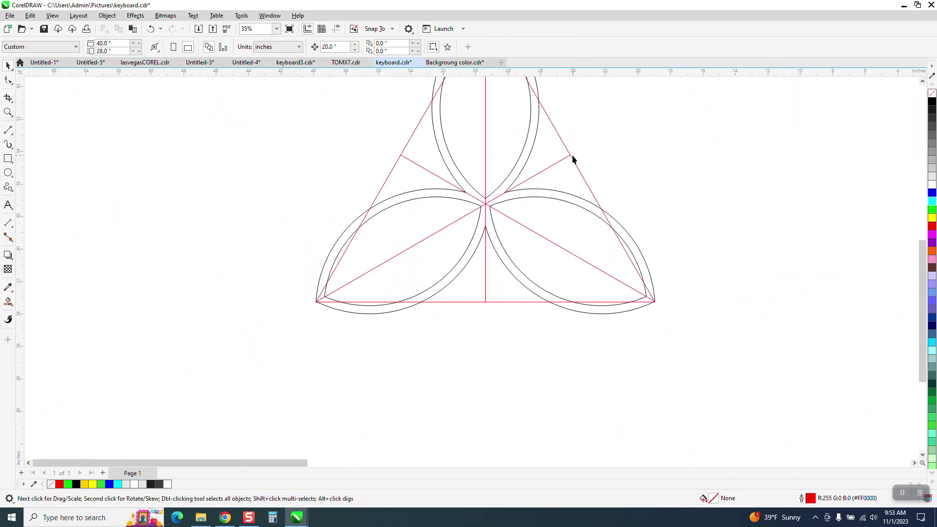
pyautogui.click(536, 138)
pyautogui.press('Left')
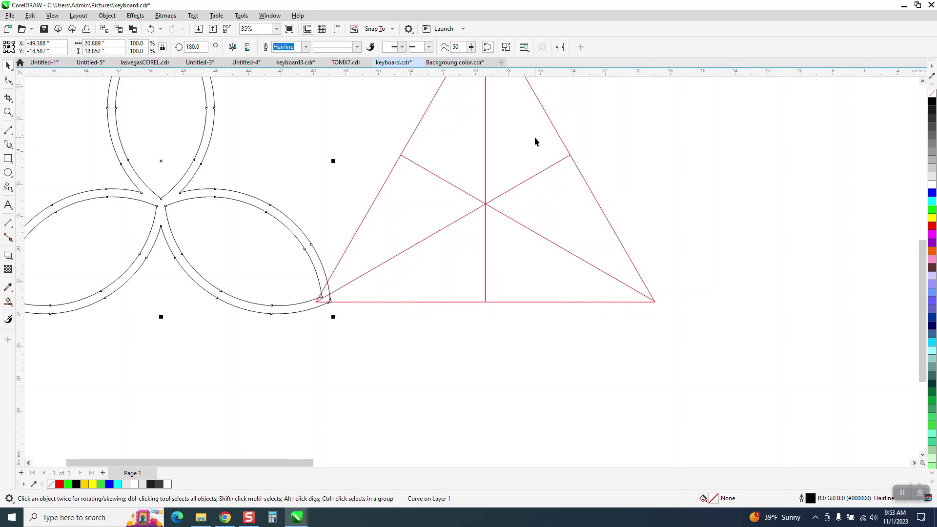
pyautogui.press('Left')
pyautogui.scroll(-2, 537, 190)
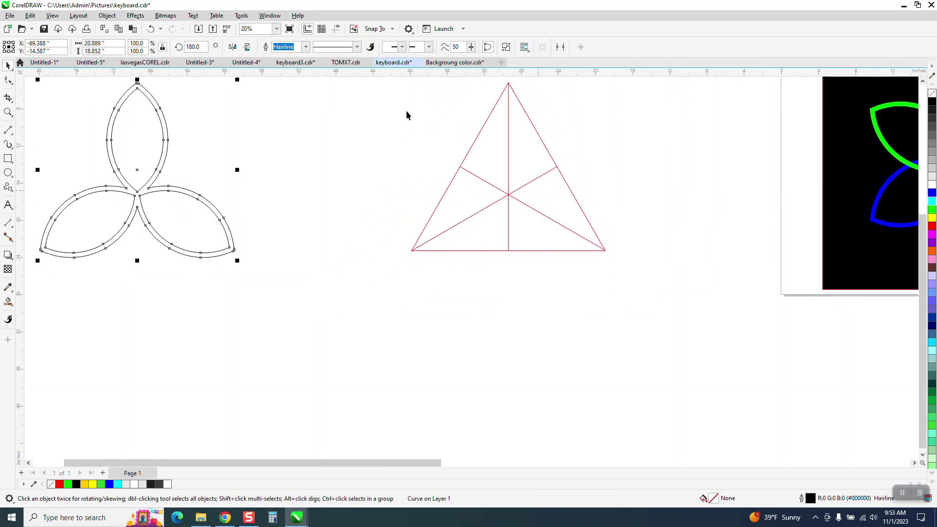
pyautogui.scroll(-2, 391, 113)
pyautogui.moveTo(564, 265); pyautogui.dragTo(566, 266)
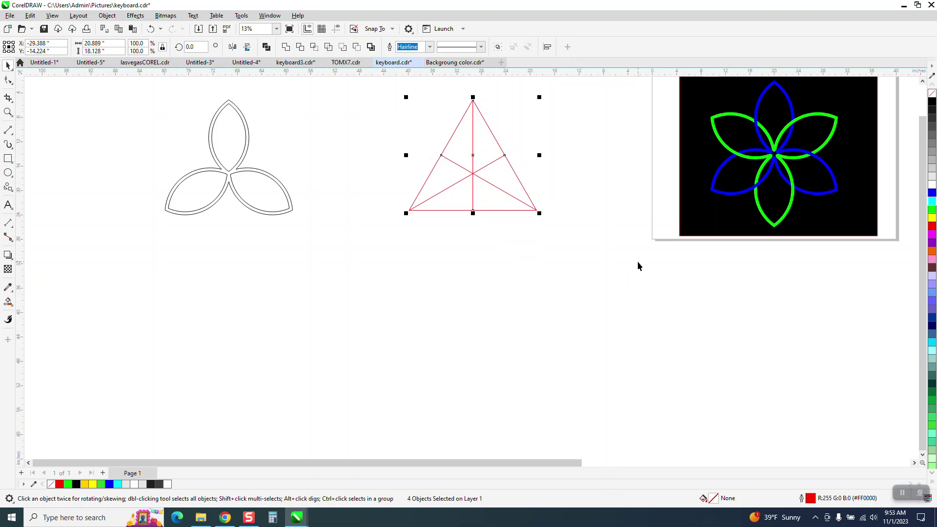
pyautogui.click(286, 205)
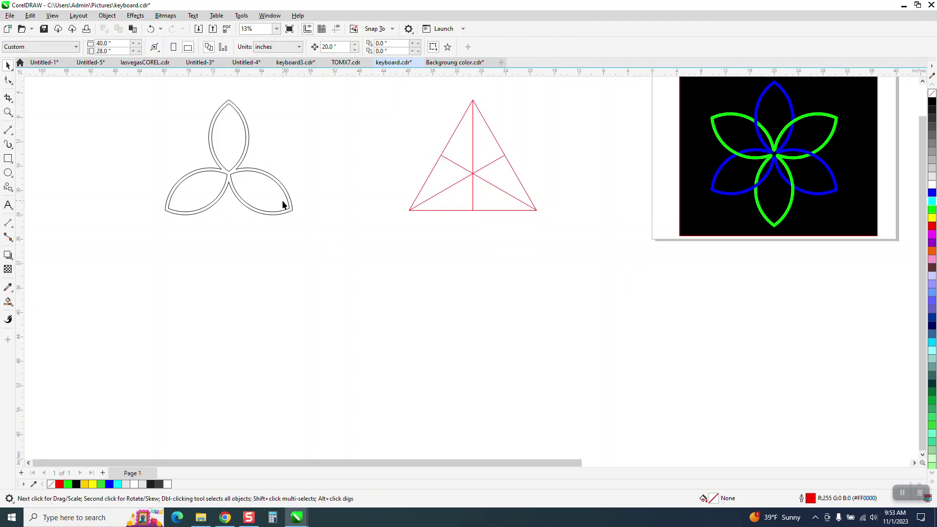
pyautogui.click(289, 204)
pyautogui.press('Right')
pyautogui.press('Right')
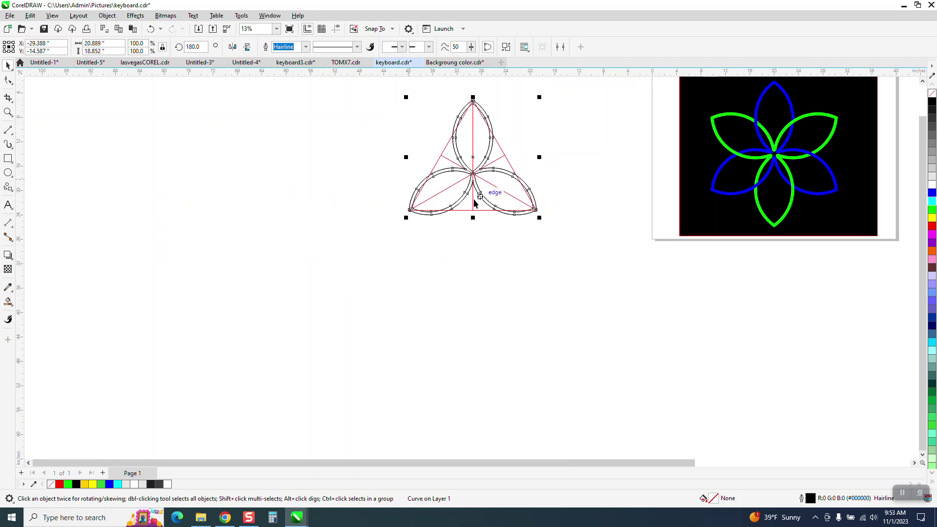
# Step: Rotate a trefoil copy 180° about the lobes' meeting point, then select the guide triangle group
pyautogui.click(8, 112)
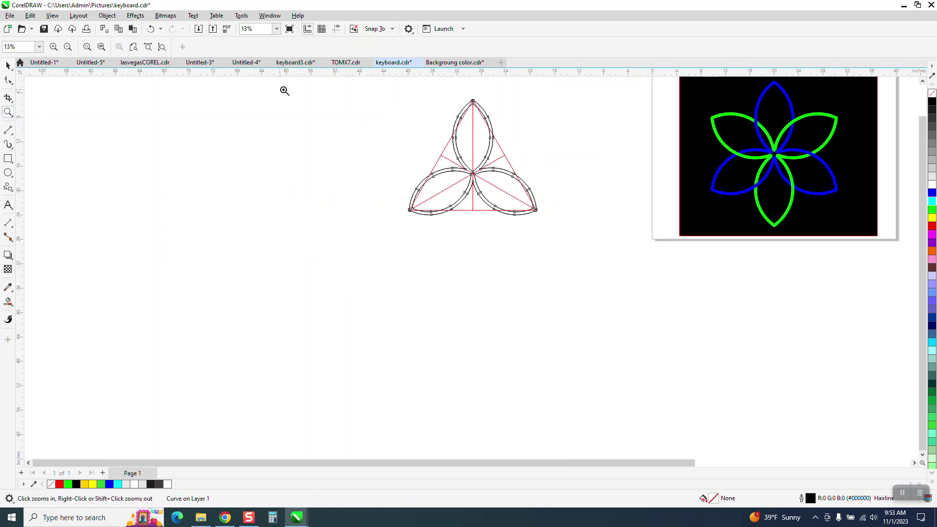
pyautogui.moveTo(353, 88); pyautogui.dragTo(719, 318)
pyautogui.click(7, 65)
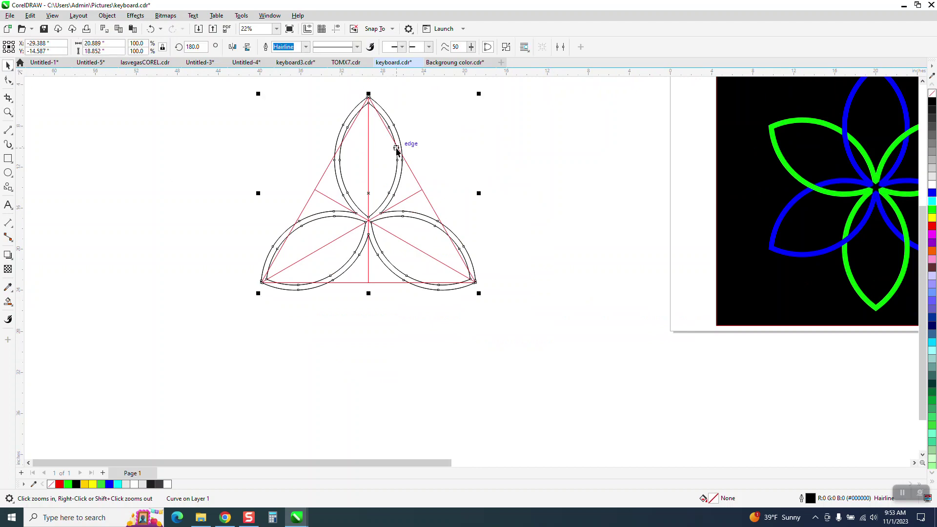
pyautogui.click(369, 193)
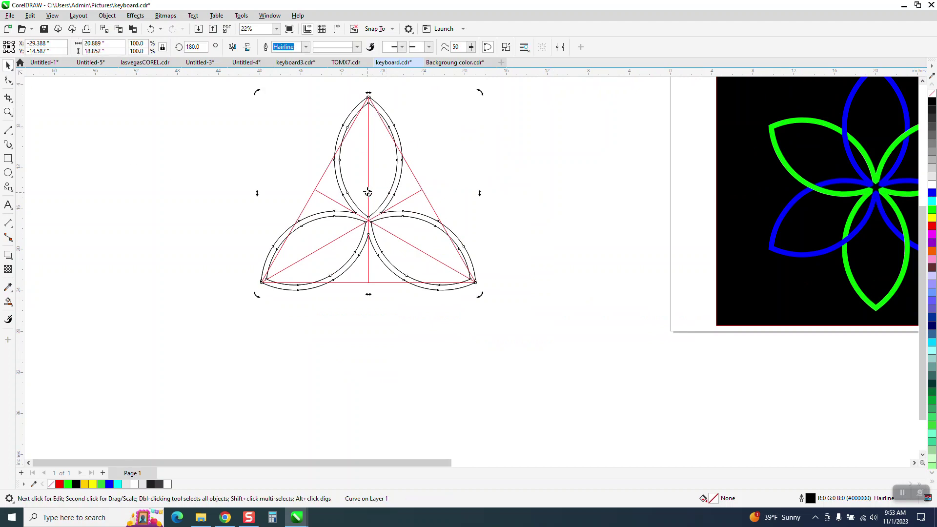
pyautogui.moveTo(369, 193); pyautogui.dragTo(368, 221)
pyautogui.press('Return')
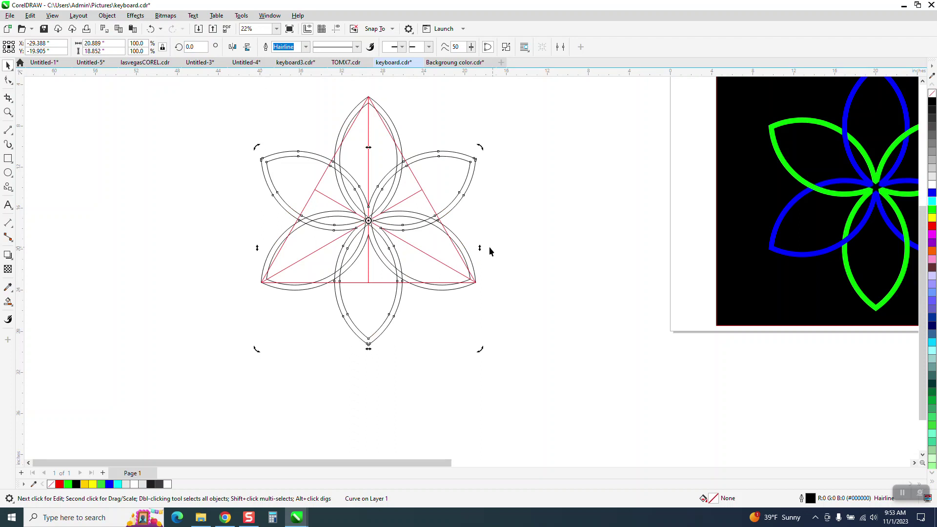
pyautogui.click(473, 235)
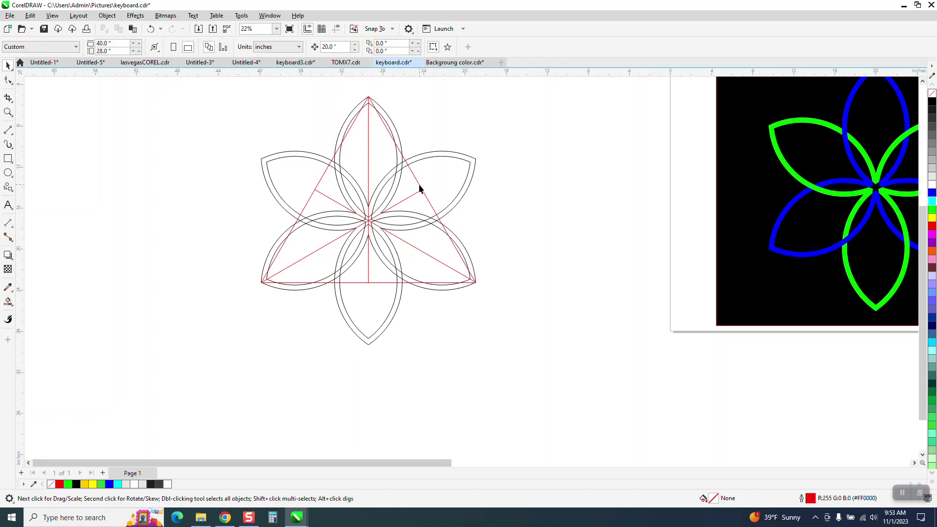
pyautogui.click(420, 188)
# Step: Delete the red triangle guides, then zoom in to compare the outlined flower with the green-and-blue reference flower
pyautogui.click(418, 185)
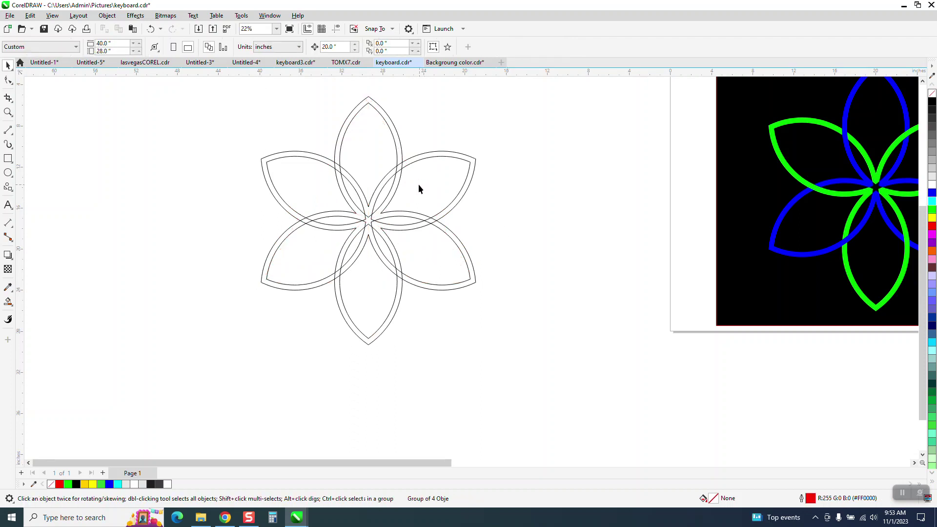
pyautogui.scroll(-1, 379, 204)
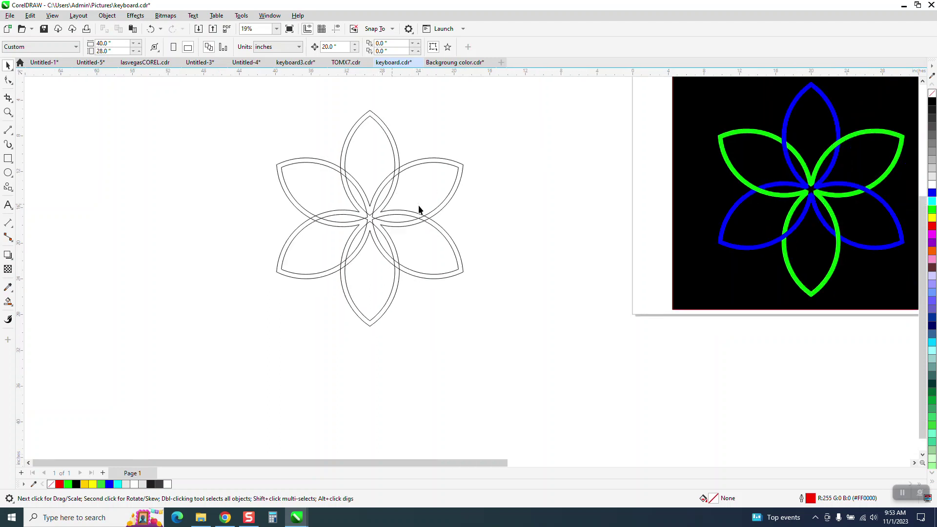
pyautogui.click(7, 112)
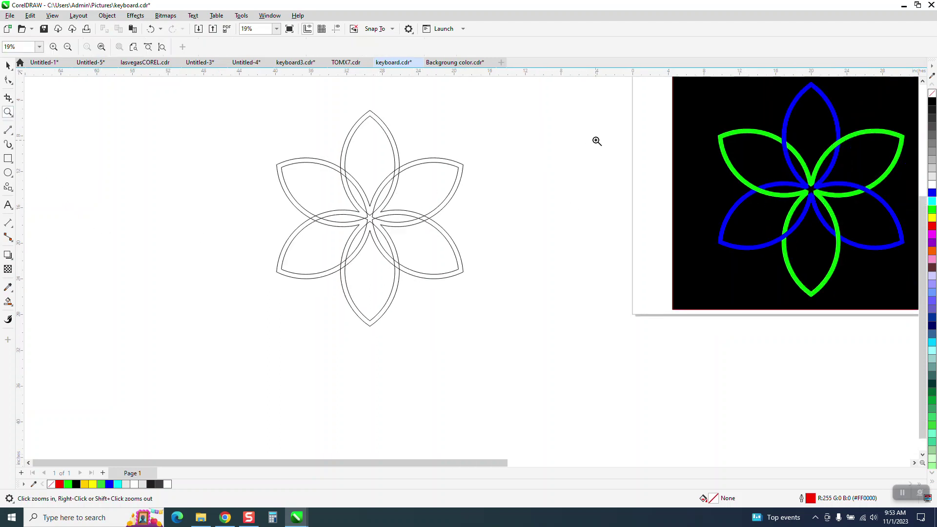
pyautogui.moveTo(708, 126); pyautogui.dragTo(881, 308)
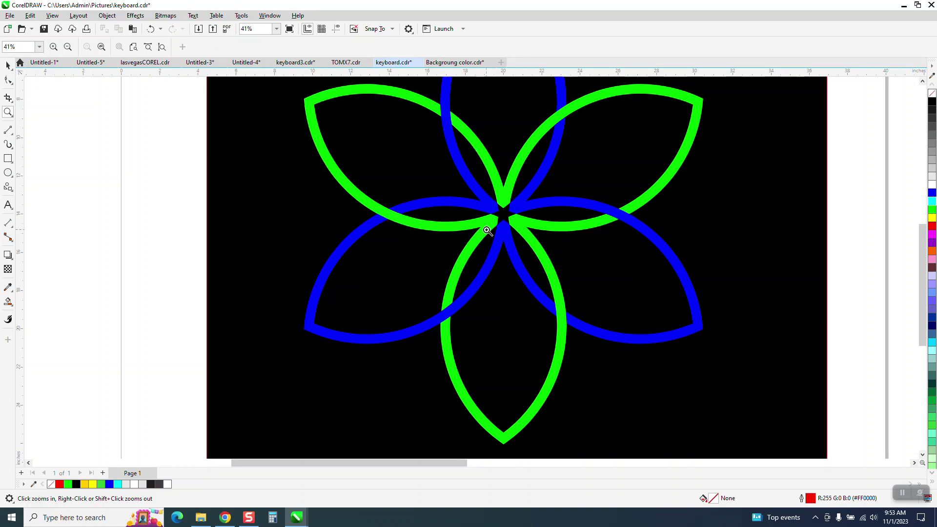
pyautogui.scroll(-3, 473, 249)
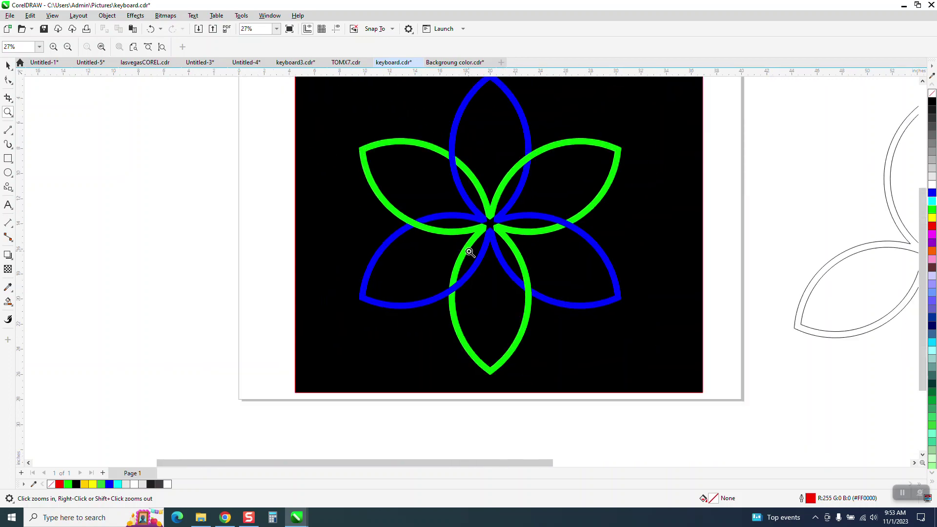
pyautogui.moveTo(210, 304); pyautogui.dragTo(264, 334)
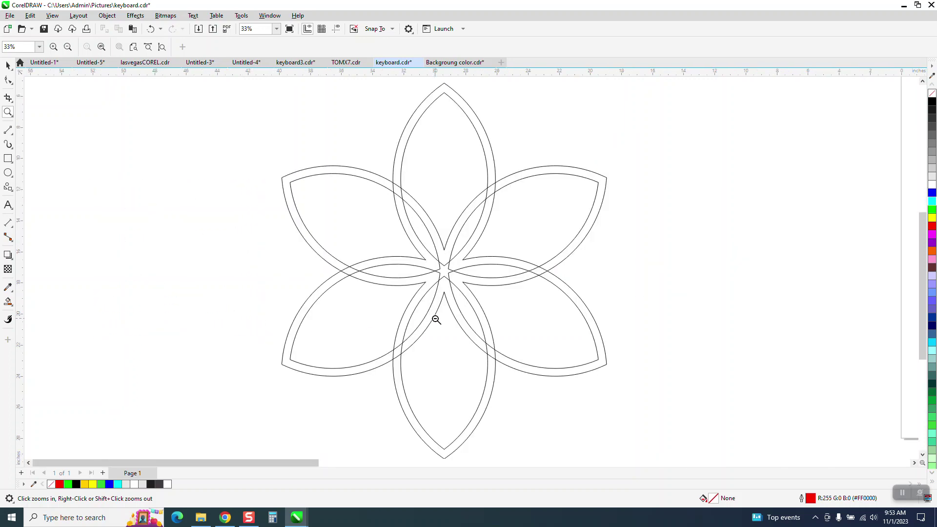